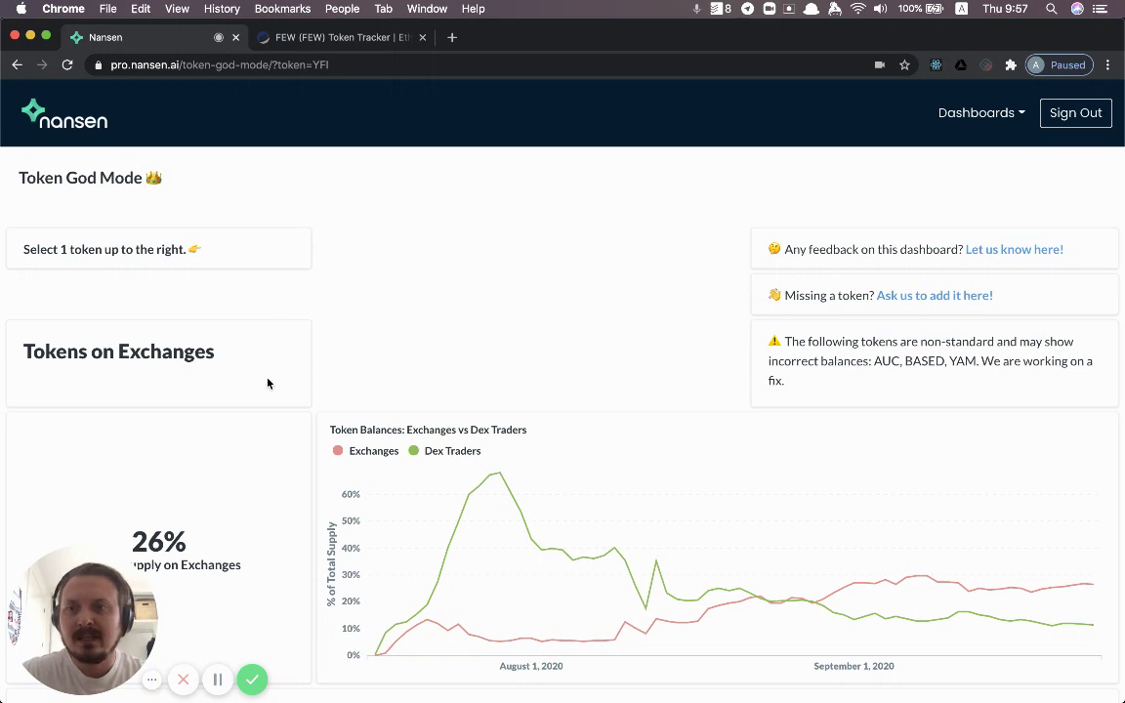
- Leave the YFI Token God Mode dashboard for the Nansen home page via the logo
left_click(59, 130)
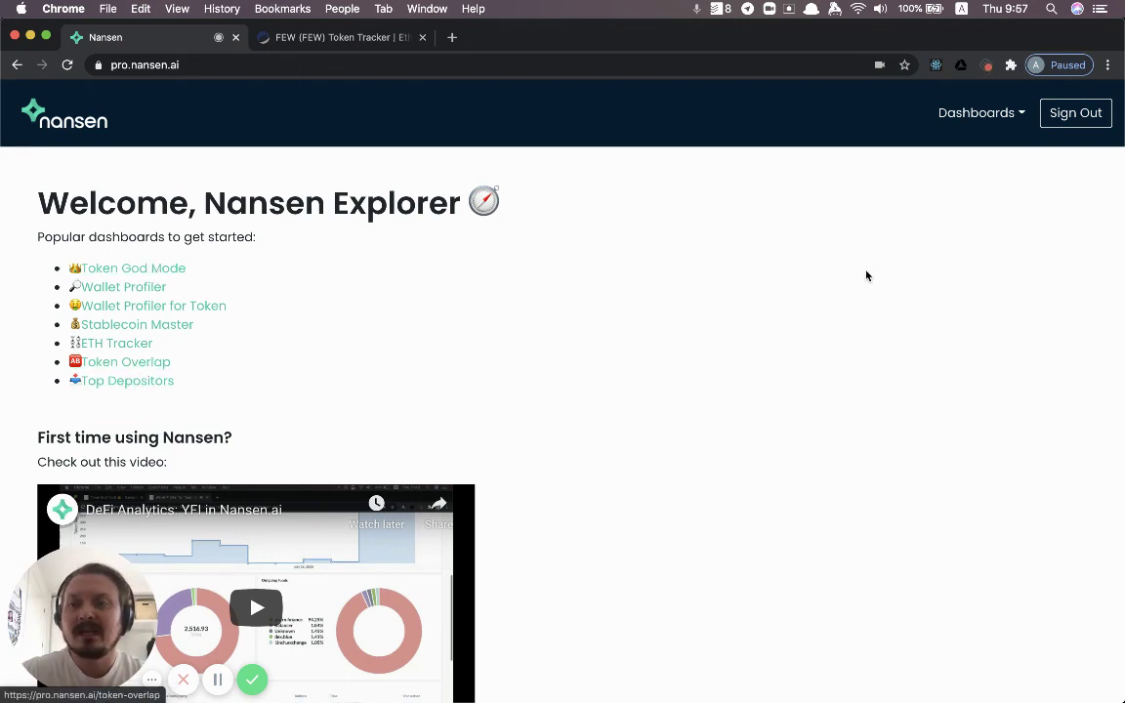
- Choose Token God Mode - Custom from the Dashboards list
left_click(969, 115)
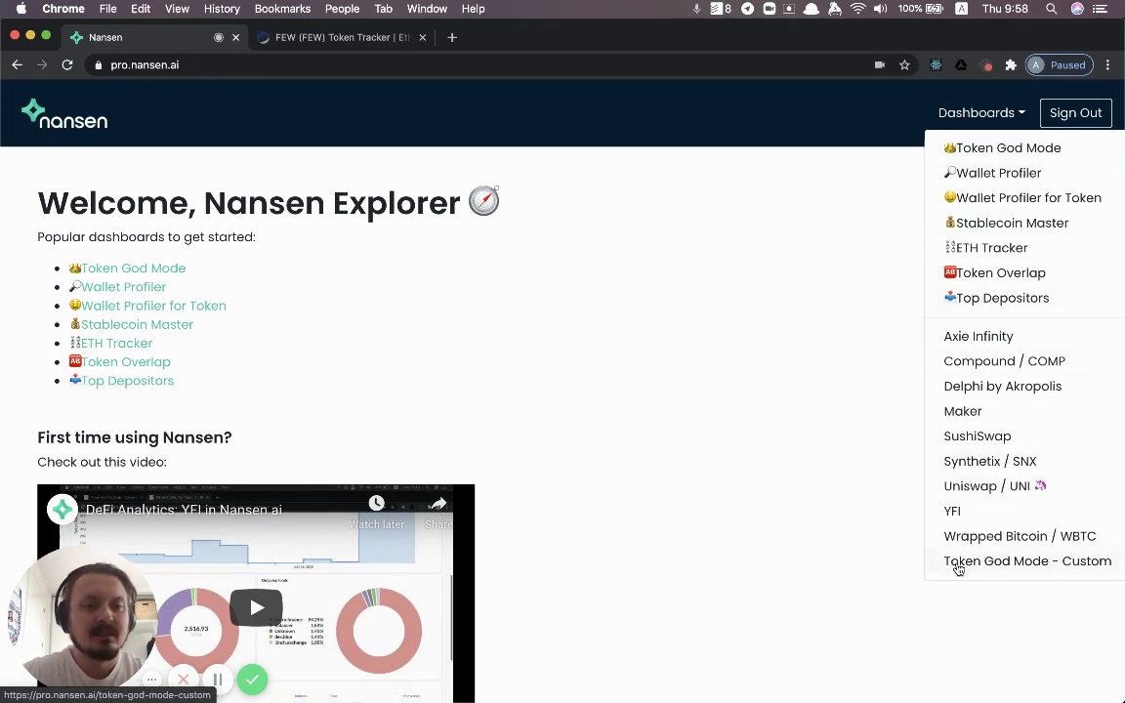
left_click(1009, 564)
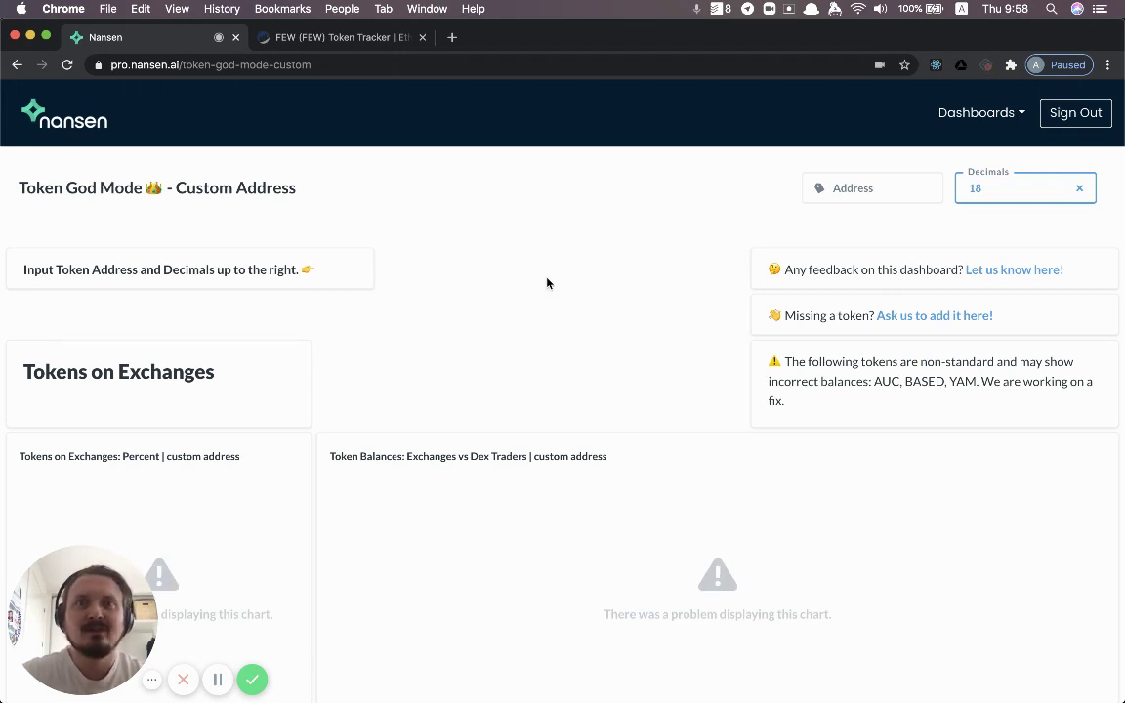
- On the Etherscan FEW token page, select just the contract address in the web address
left_click(332, 37)
left_click(308, 60)
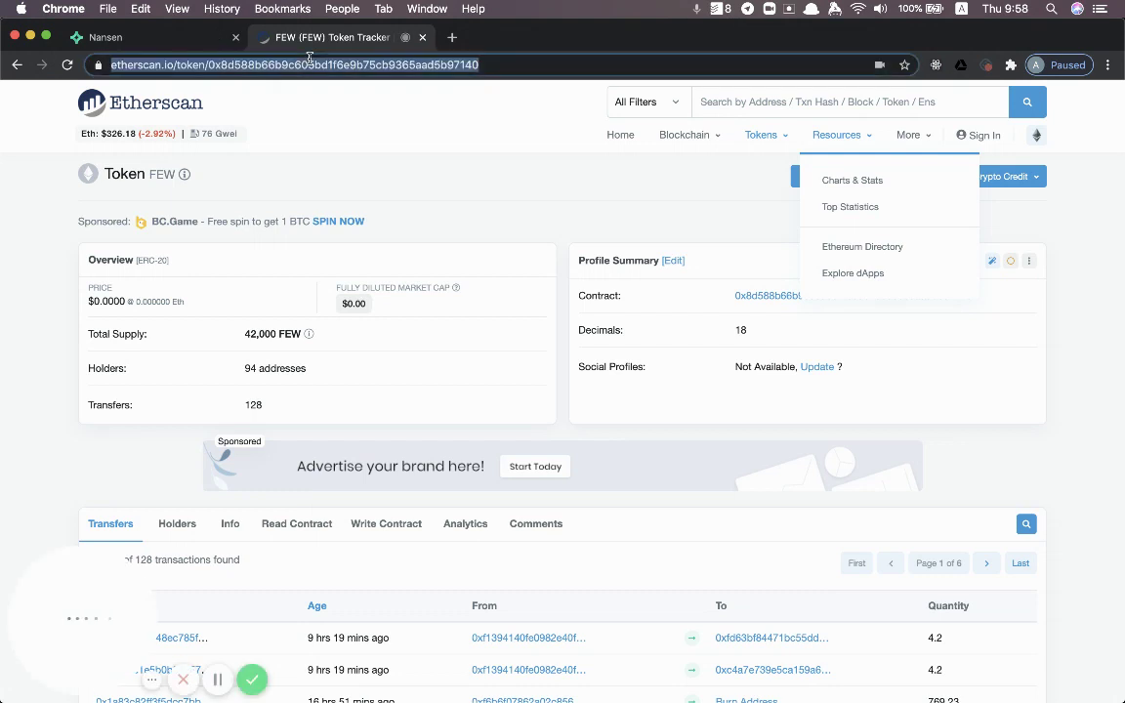
double_click(308, 60)
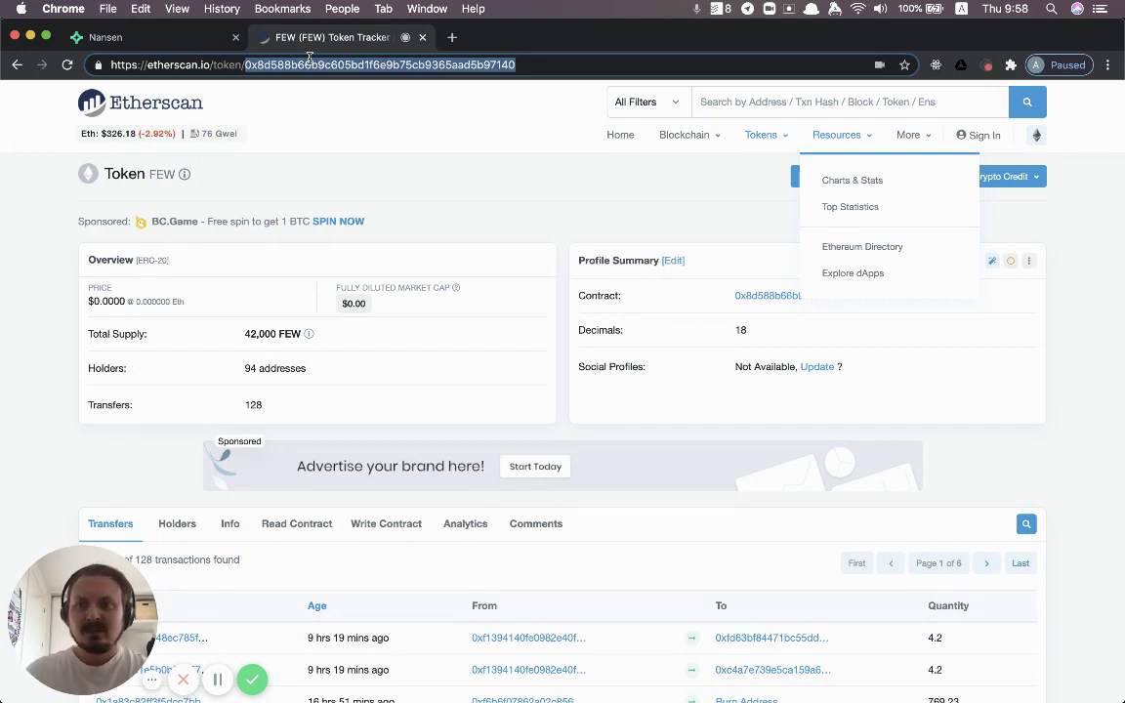
left_click(19, 253)
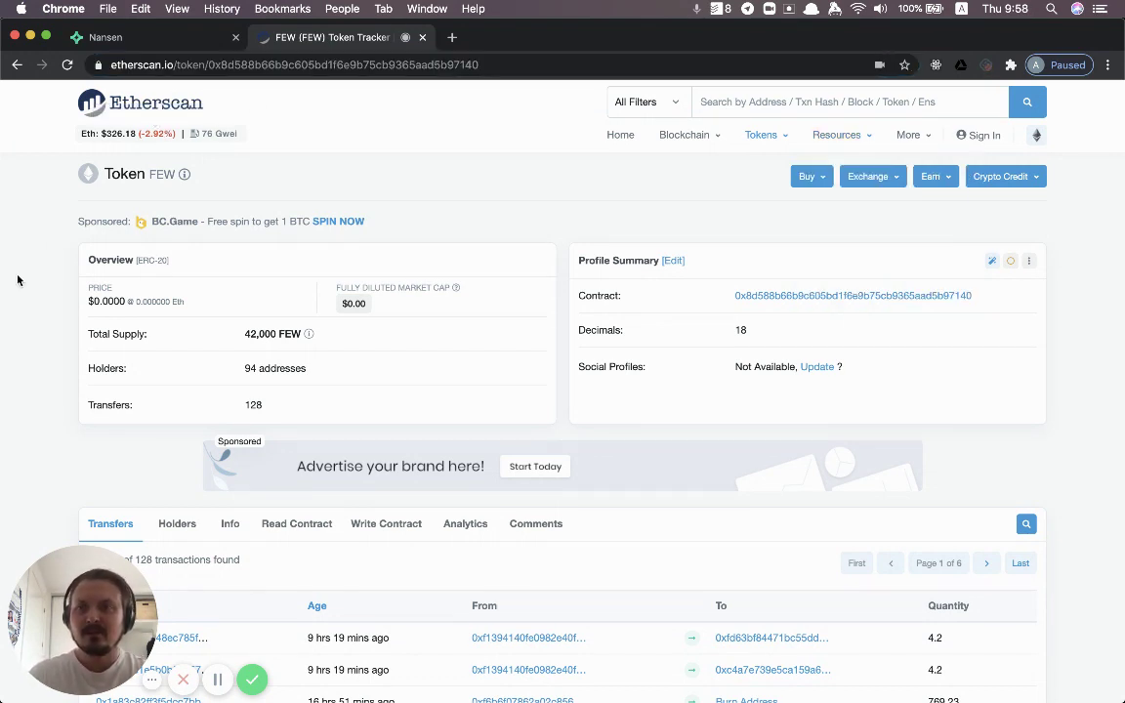
left_click(322, 64)
double_click(297, 64)
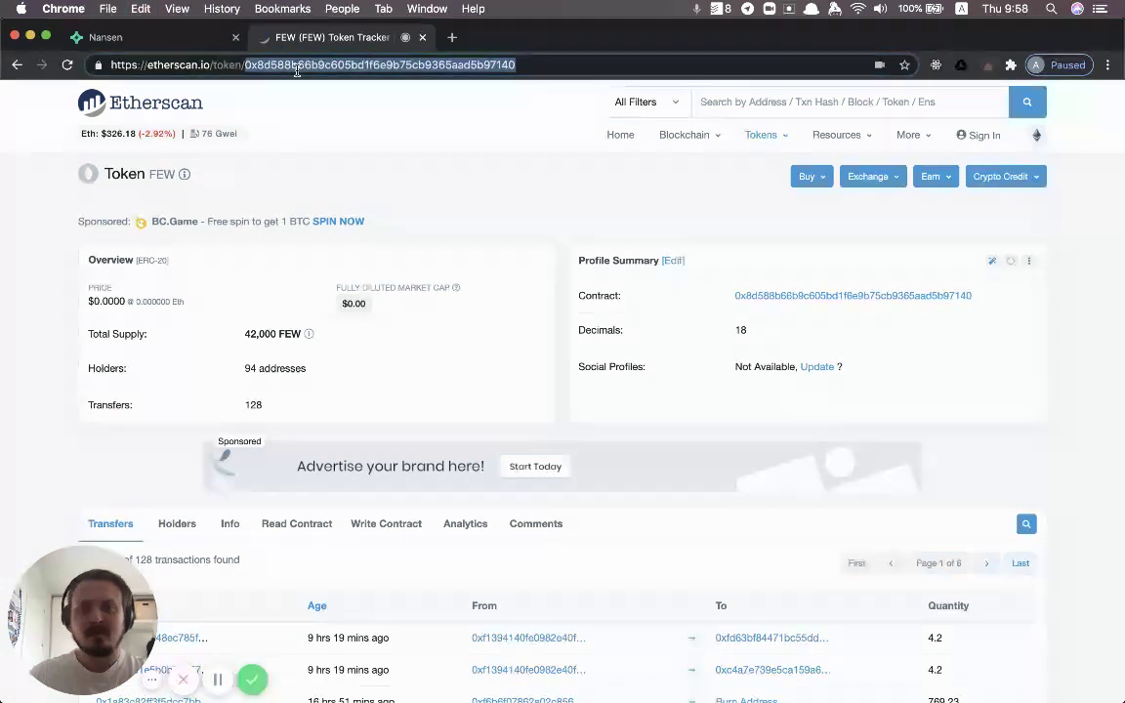
- Copy the FEW contract address and submit it in Nansen's Custom Address field
key("super+c")
key("super+1")
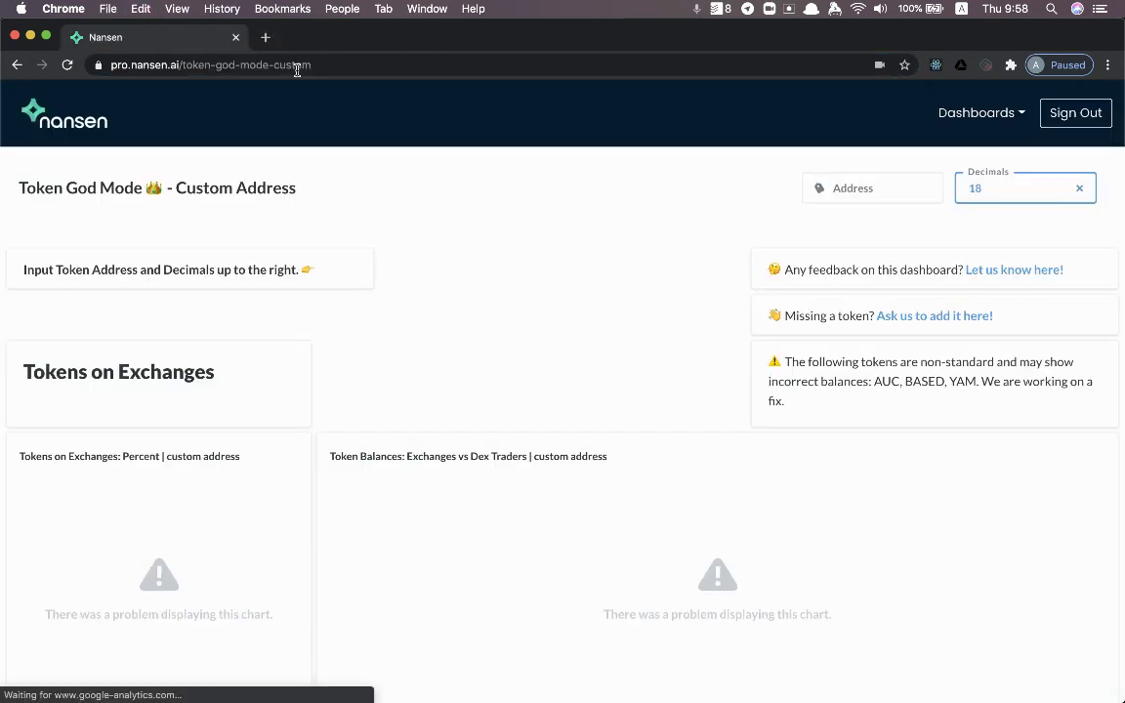
left_click(864, 190)
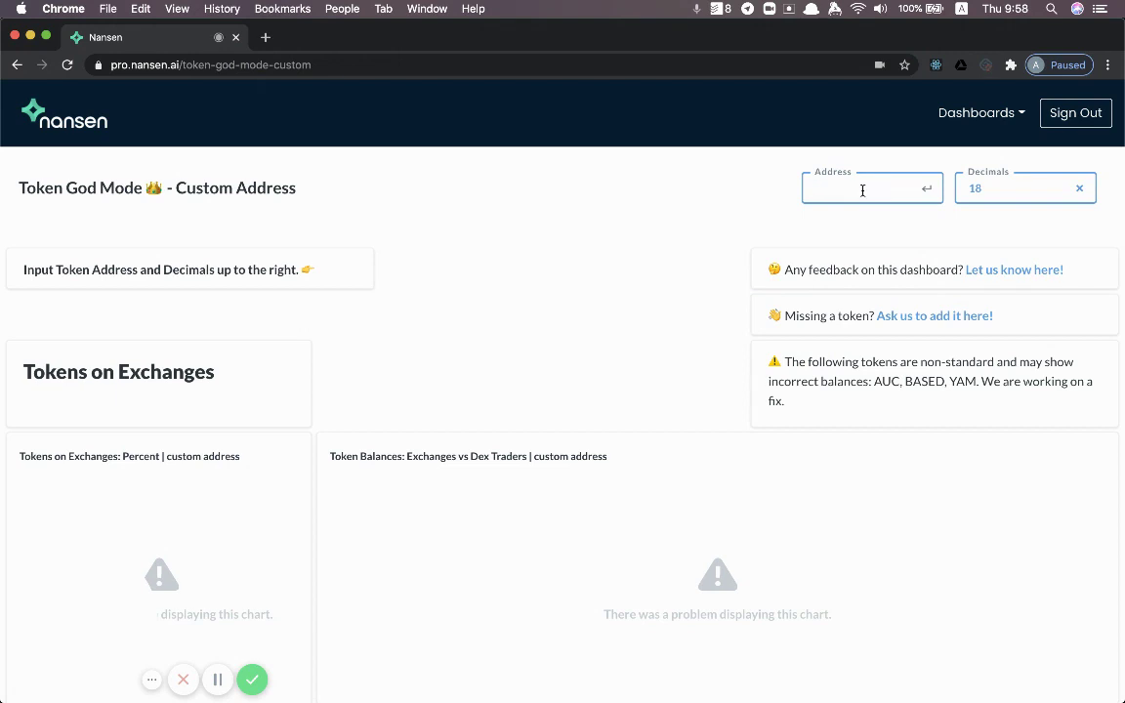
key("super+v")
key("Return")
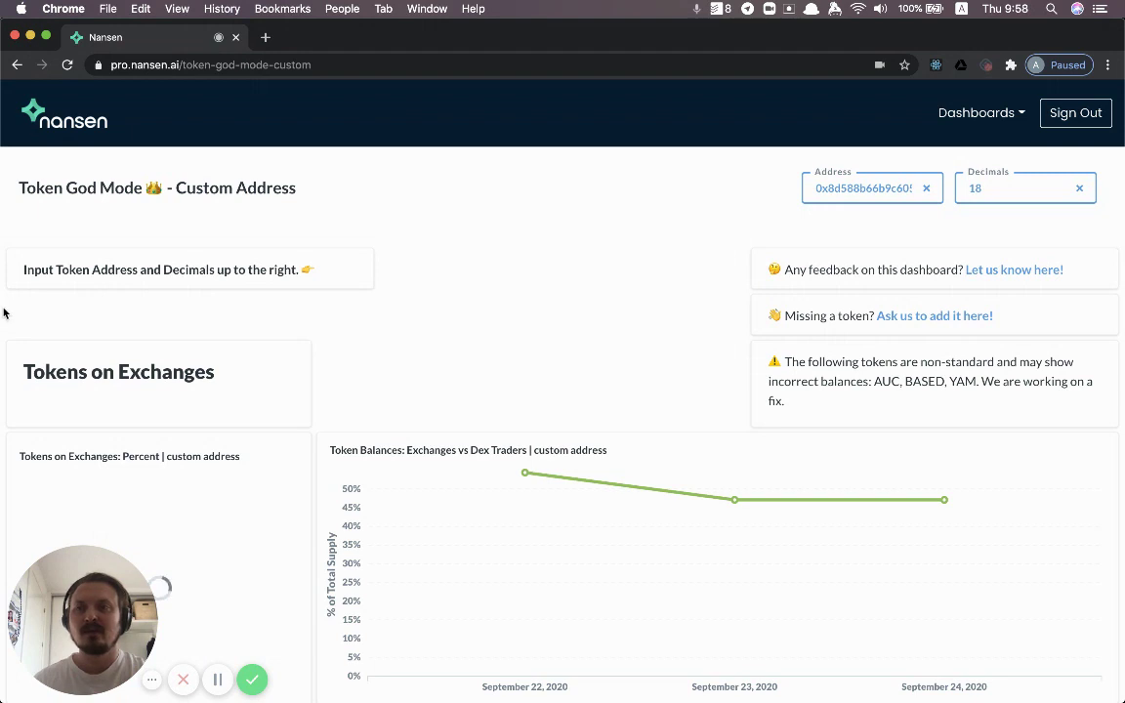
- Scroll past the Tokens on Exchanges and Top Exchanges panels toward Notable Wallets and Transactions
scroll(4, 313, "down", 3)
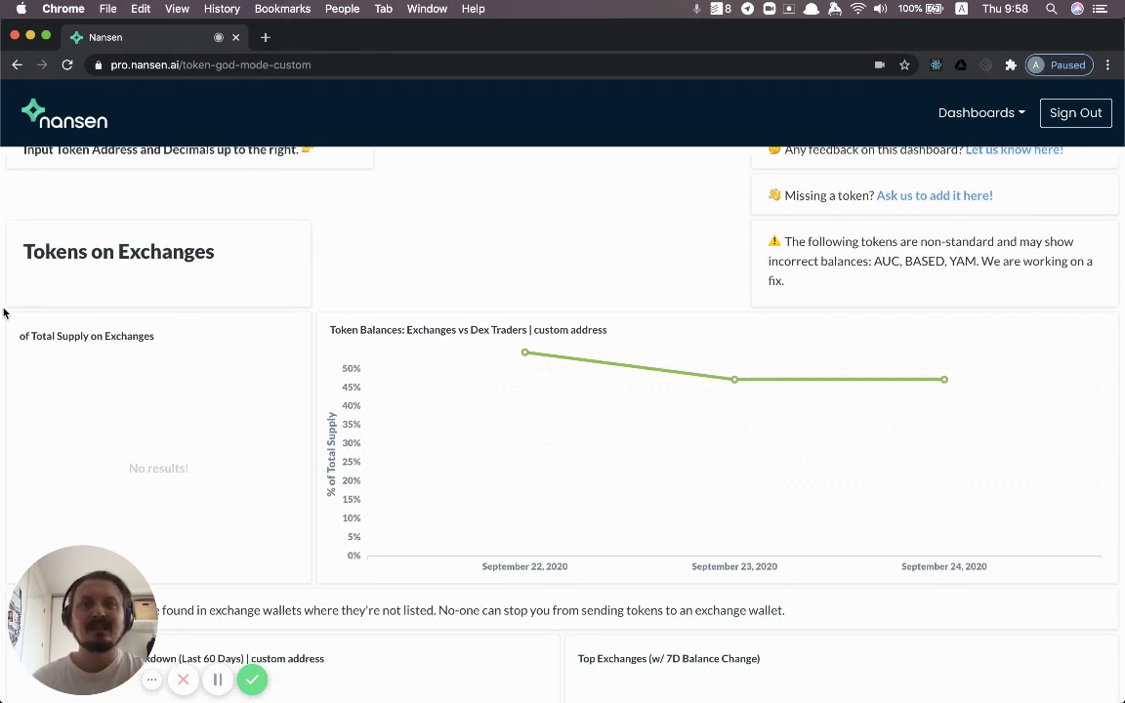
scroll(4, 313, "down", 1)
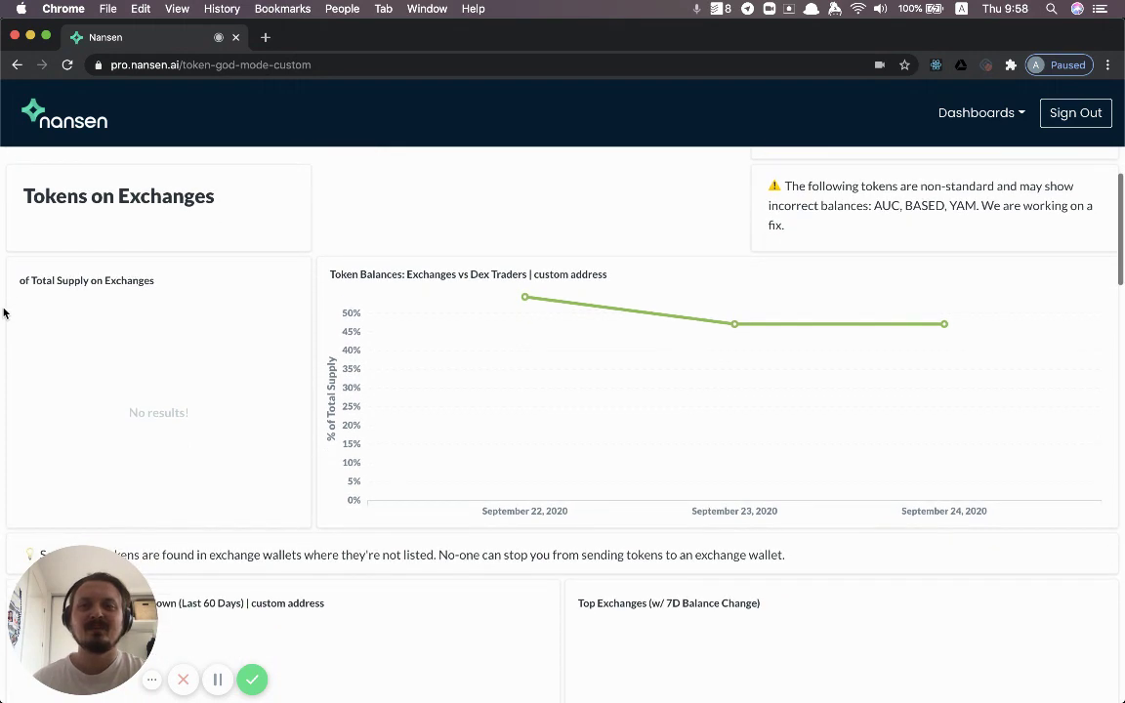
scroll(4, 312, "down", 1)
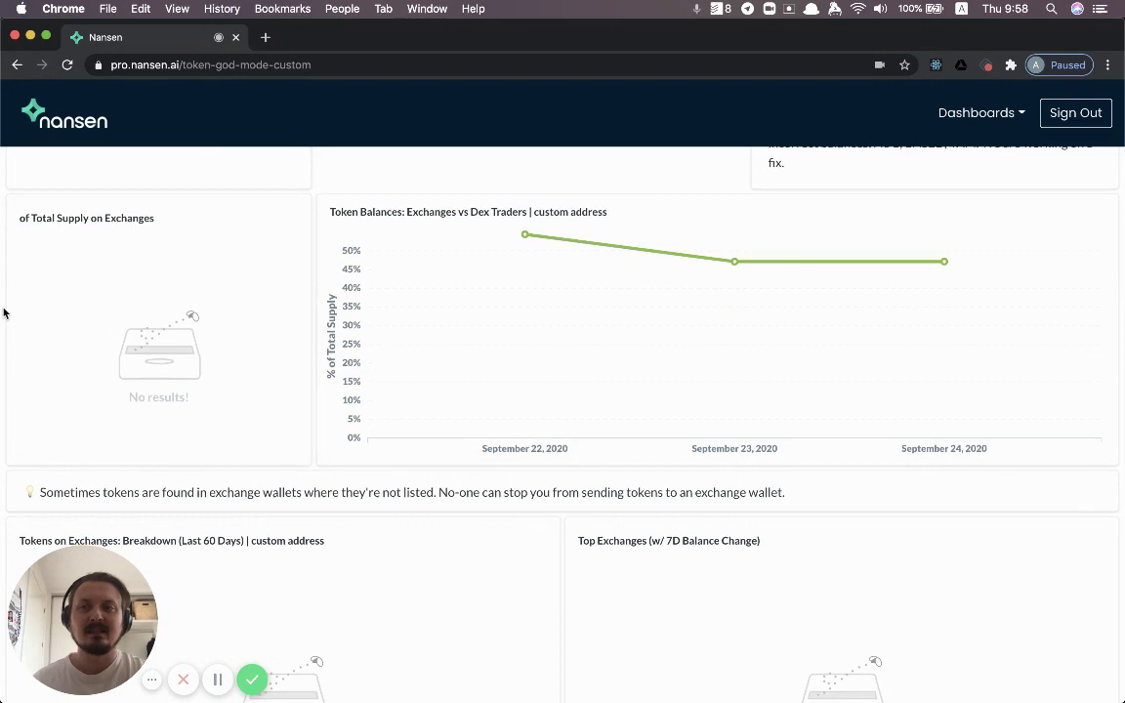
scroll(4, 313, "down", 1)
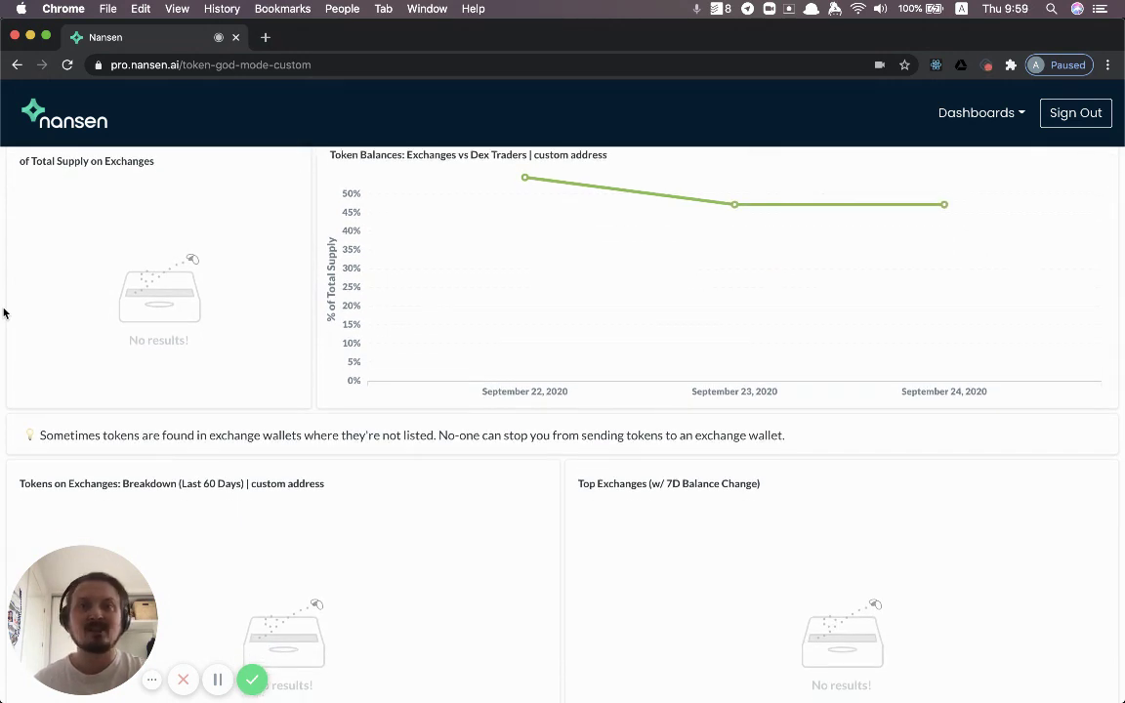
scroll(4, 313, "down", 1)
scroll(4, 312, "down", 1)
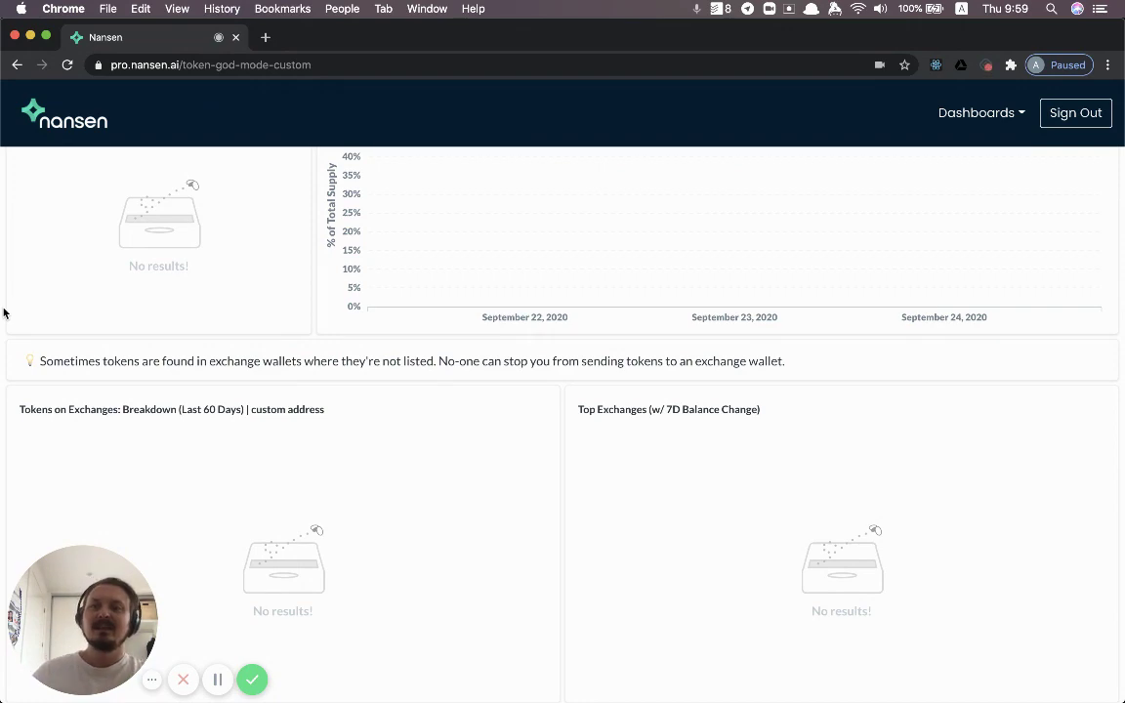
scroll(4, 312, "down", 10)
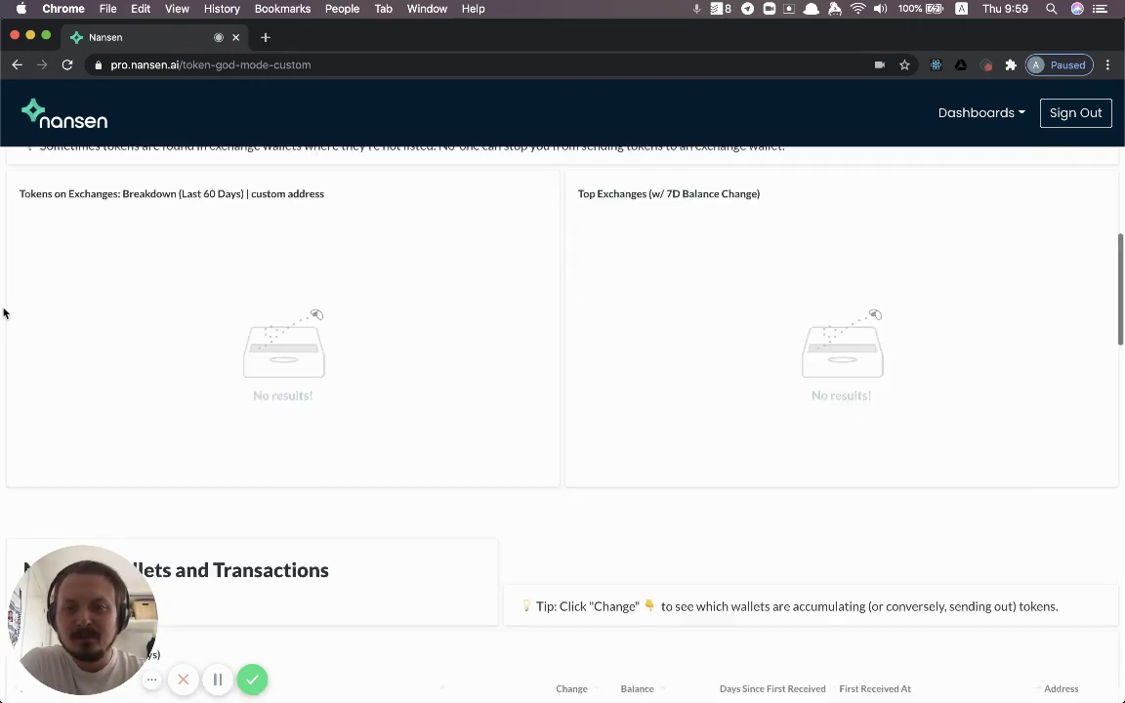
- Scroll to the Balance Changes table and select the YFI Multisig Signer label text
scroll(4, 313, "down", 2)
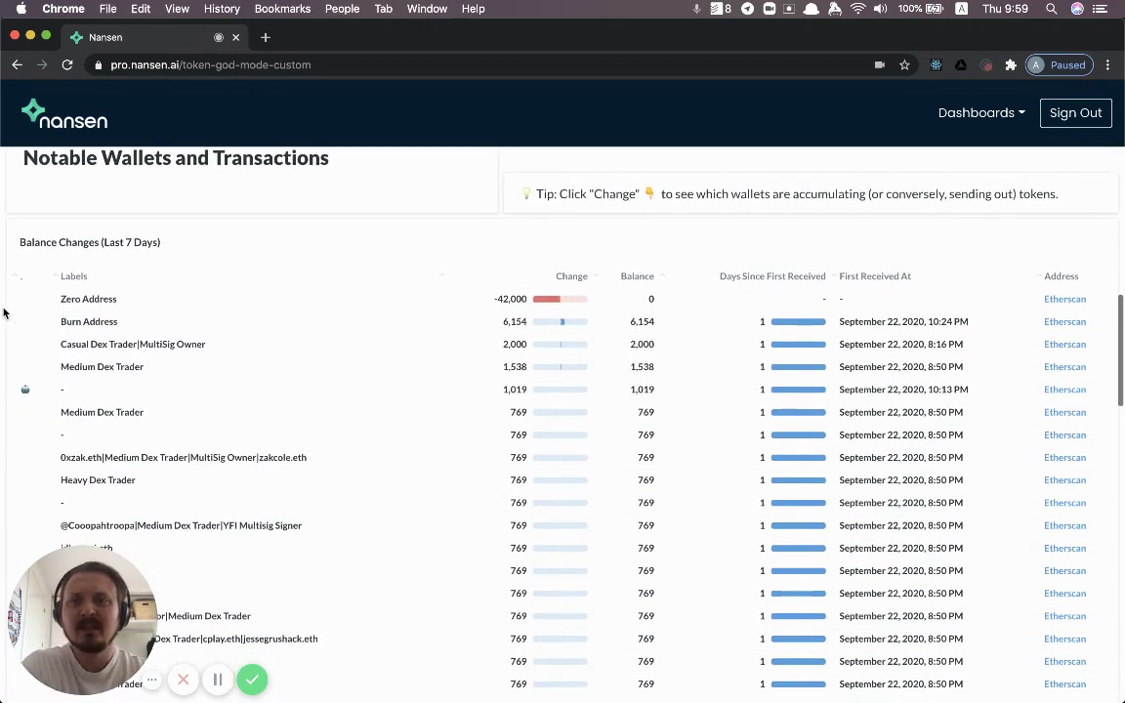
scroll(4, 312, "down", 1)
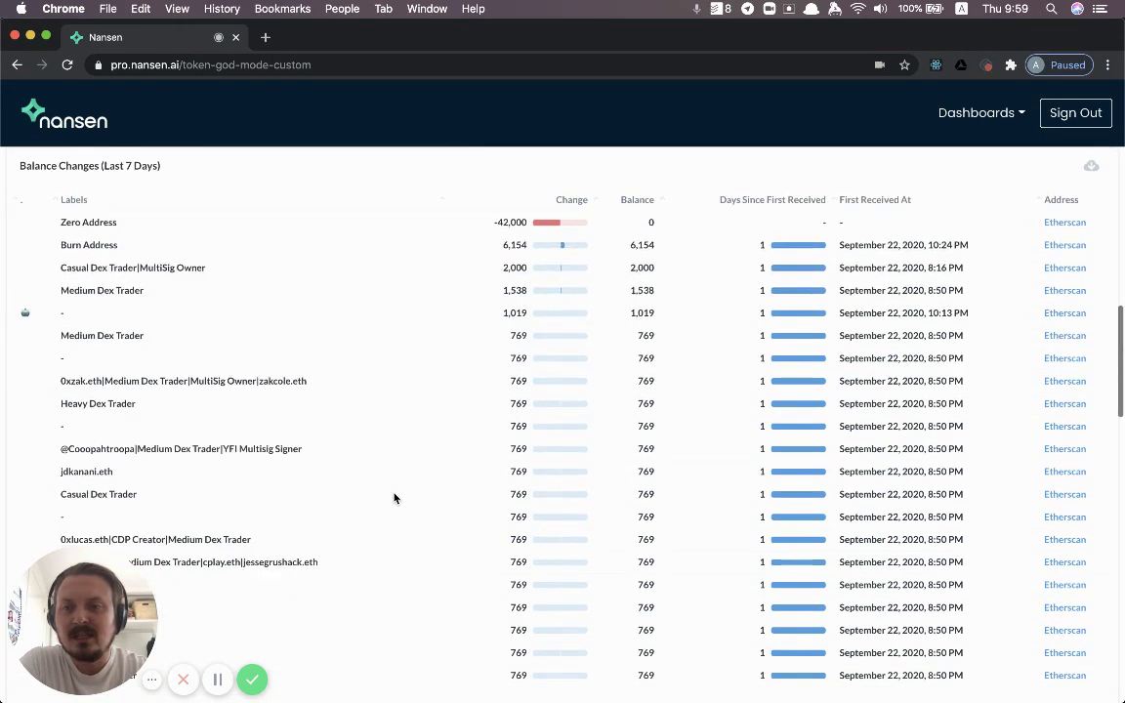
scroll(395, 499, "down", 4)
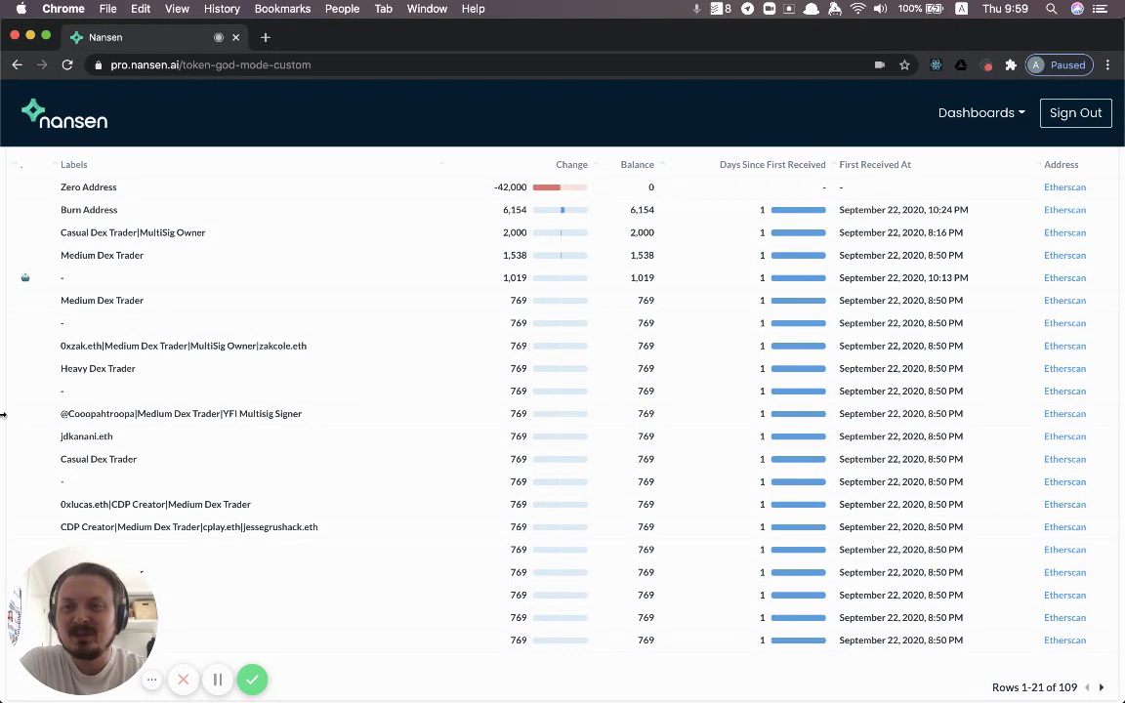
scroll(58, 400, "down", 2)
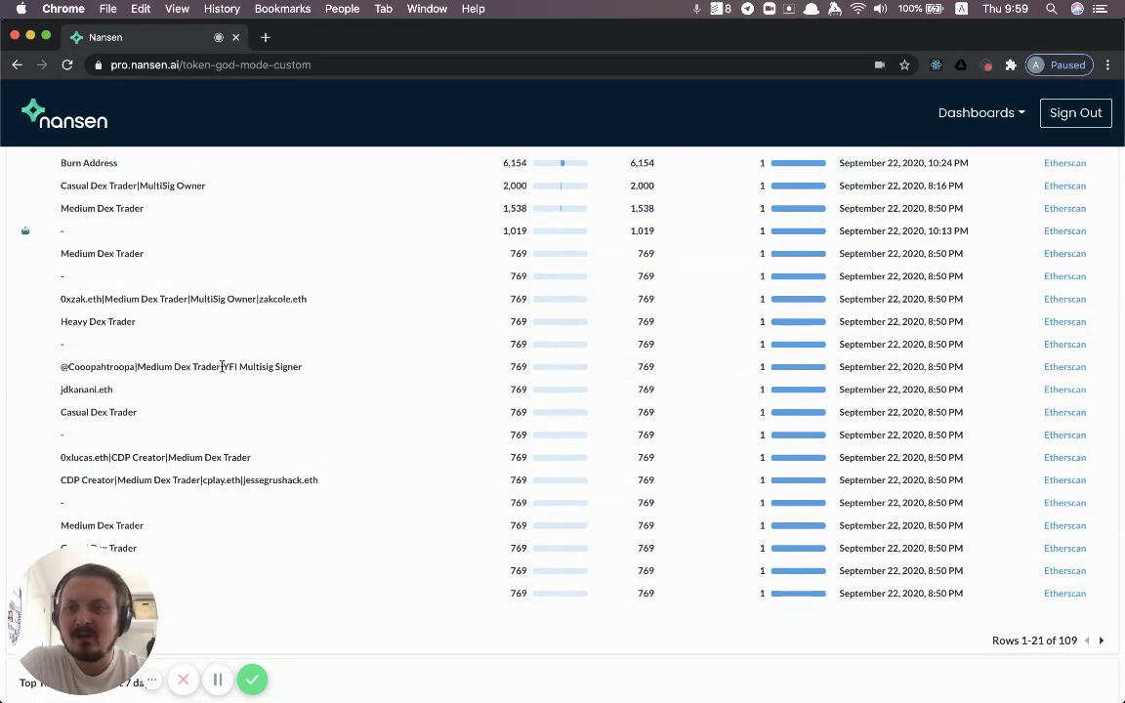
left_click_drag(223, 366, 308, 368)
left_click(308, 369)
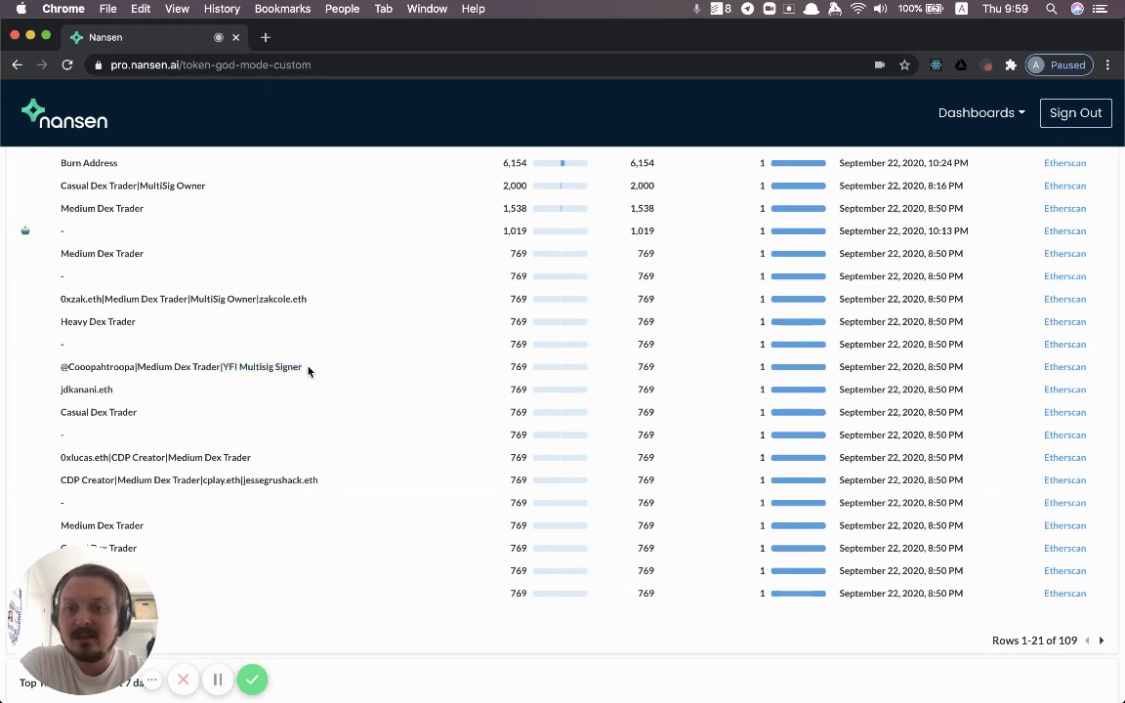
- Sort the Balance Changes (Last 7 Days) table by Change, largest first
scroll(397, 419, "up", 4)
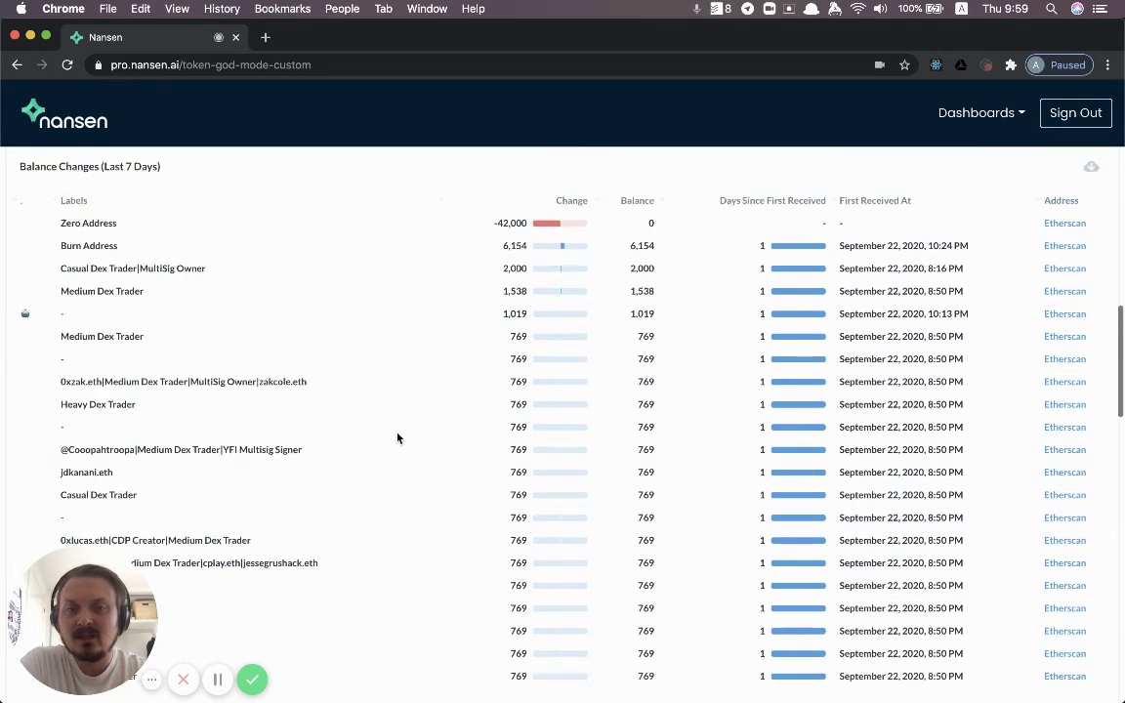
left_click(572, 287)
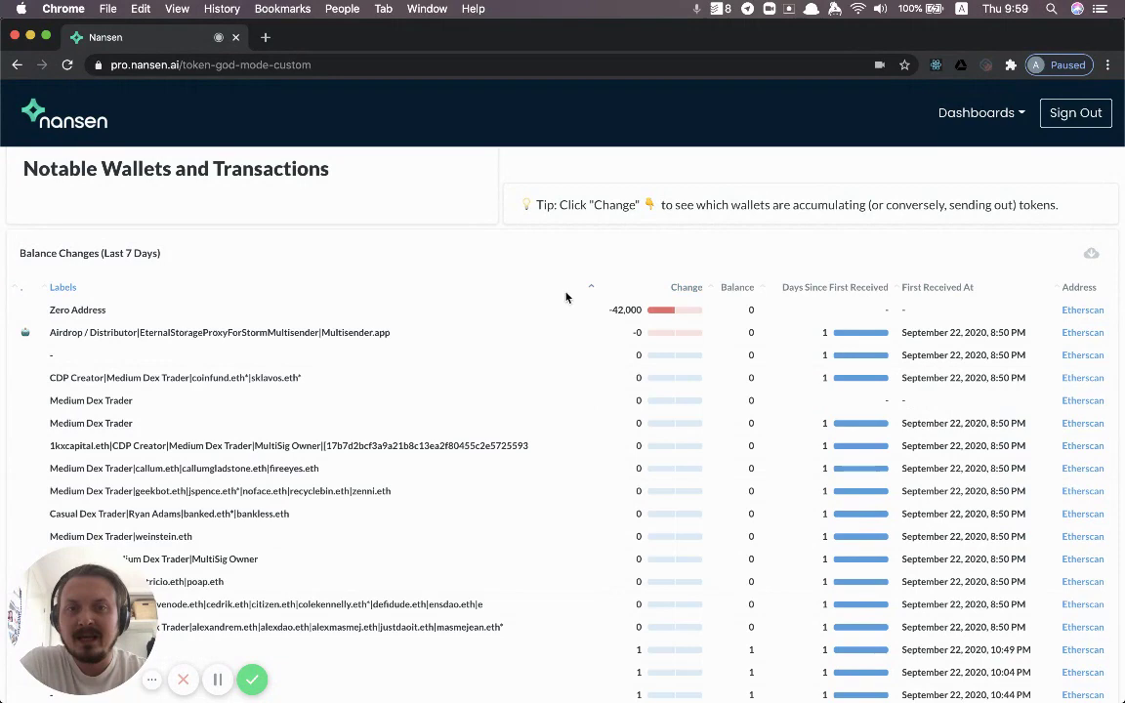
left_click(685, 286)
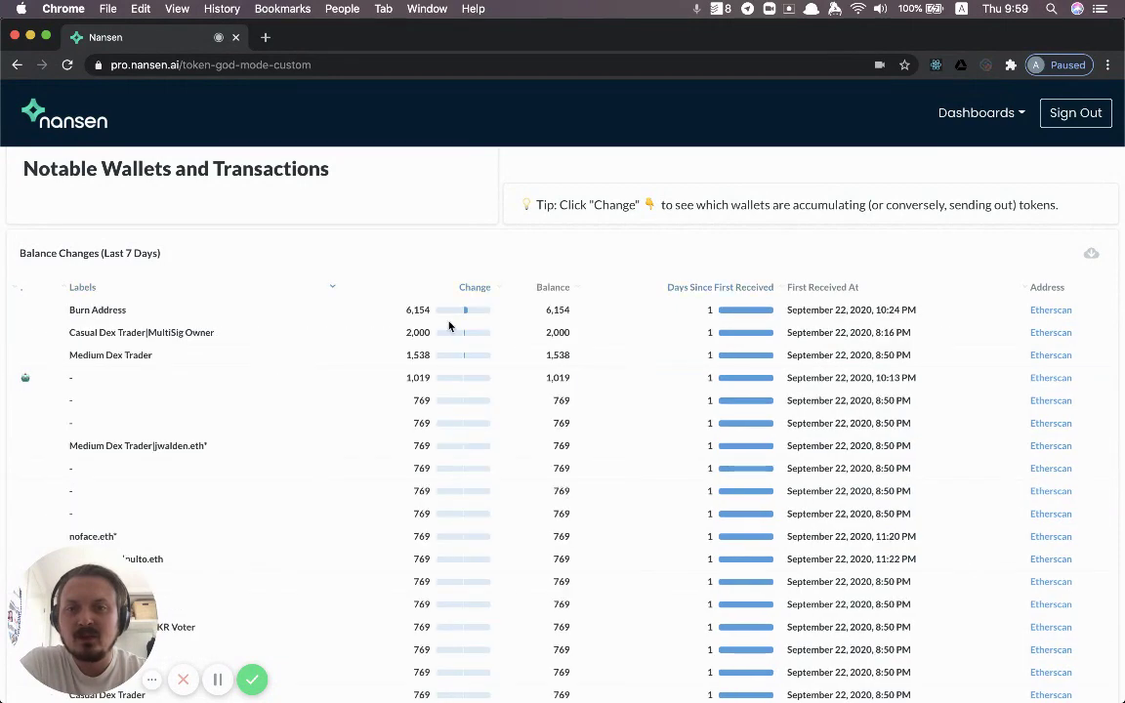
- Re-sort so Zero Address leads, then open the multisender airdrop transaction on Etherscan
left_click(467, 288)
scroll(298, 401, "down", 10)
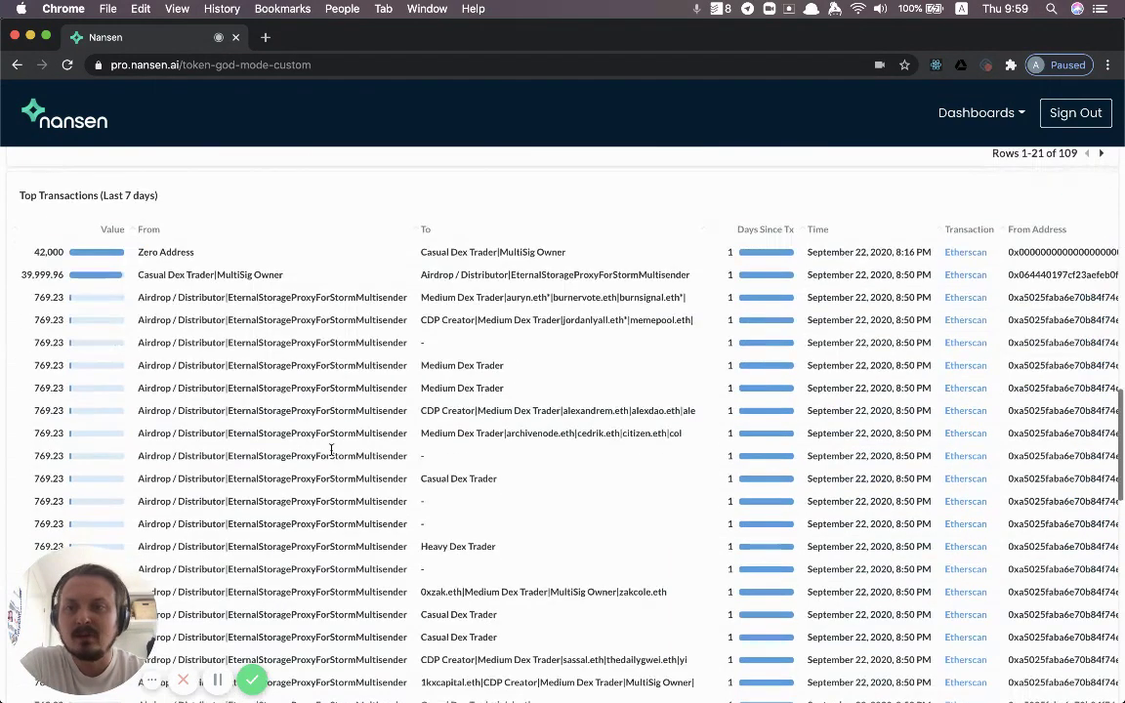
scroll(331, 450, "down", 1)
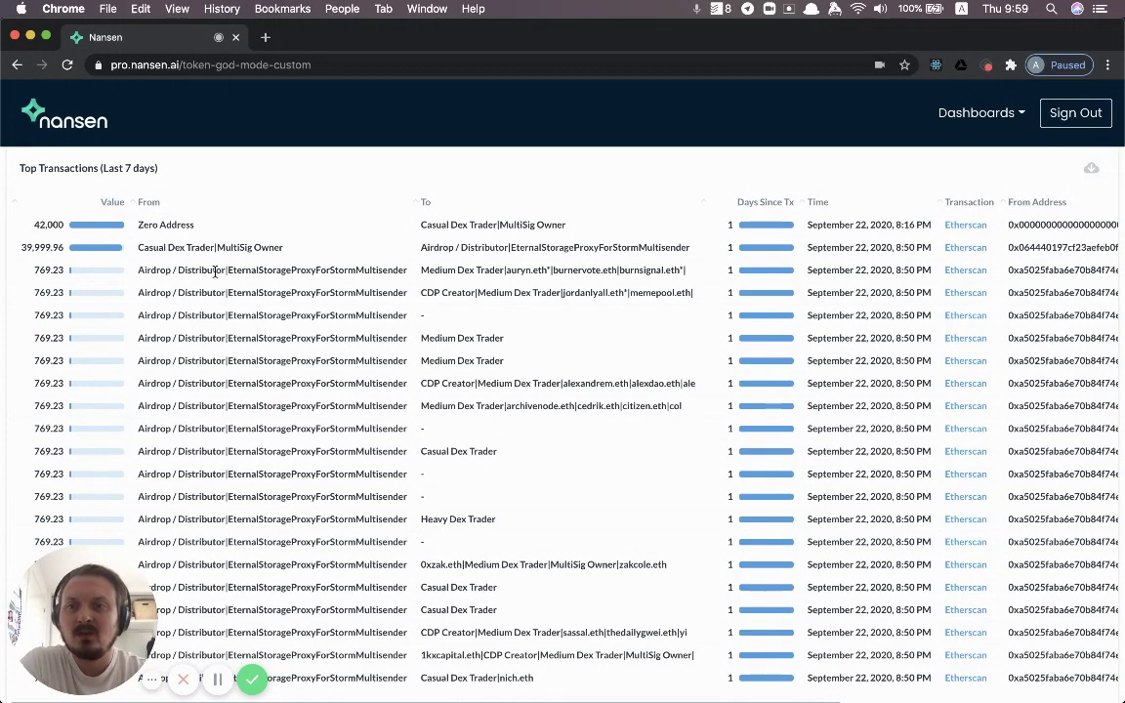
scroll(308, 389, "down", 3)
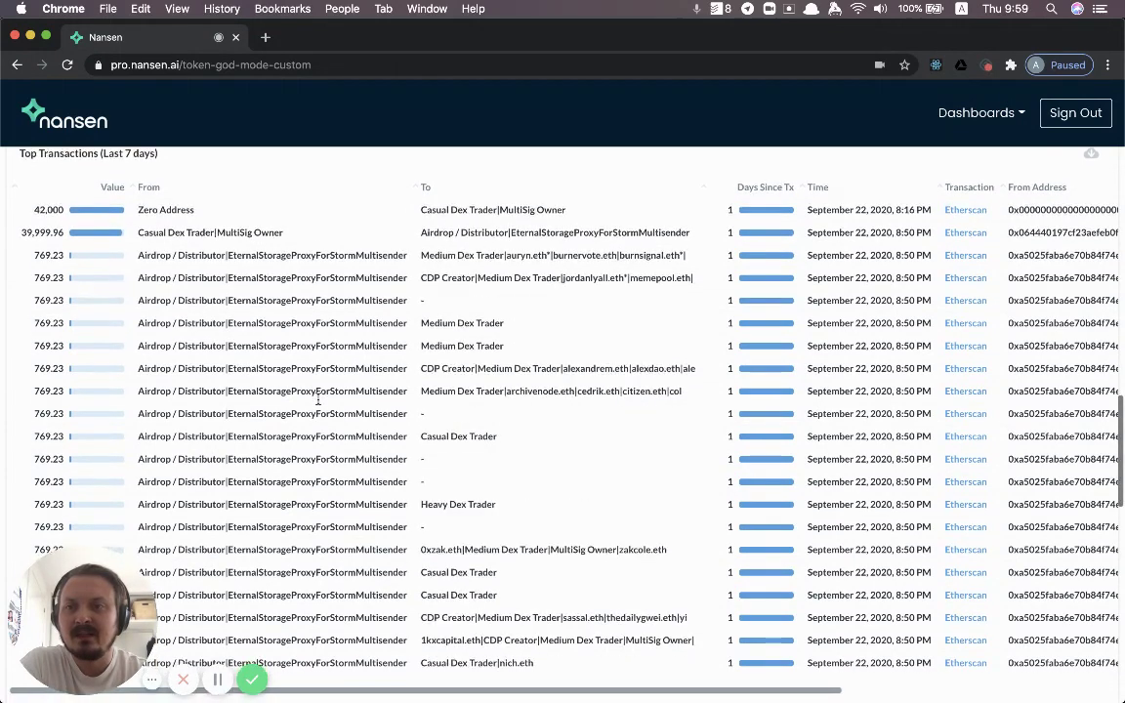
scroll(318, 398, "up", 5)
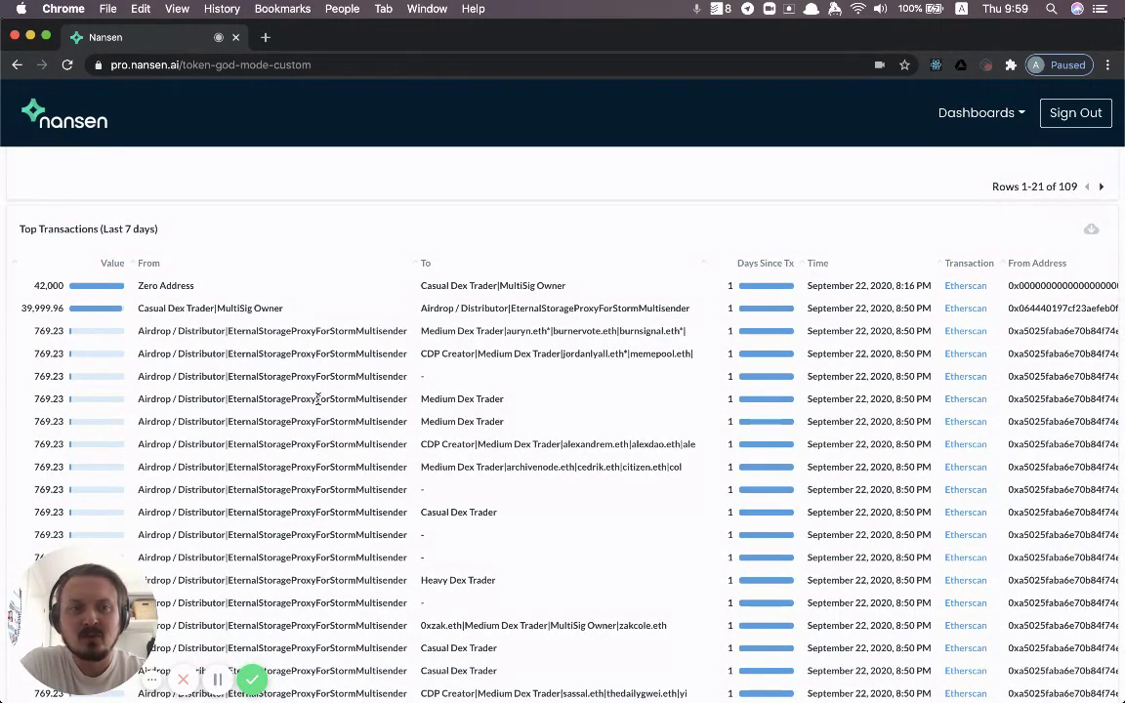
scroll(962, 335, "right", 4)
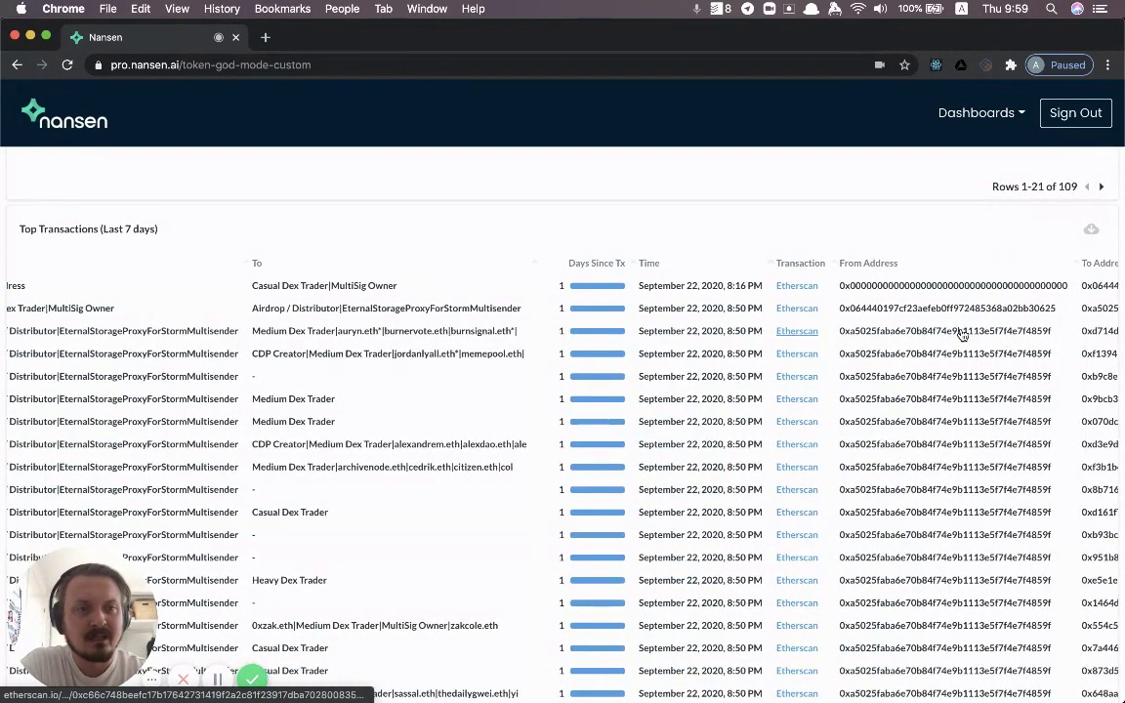
left_click(806, 333)
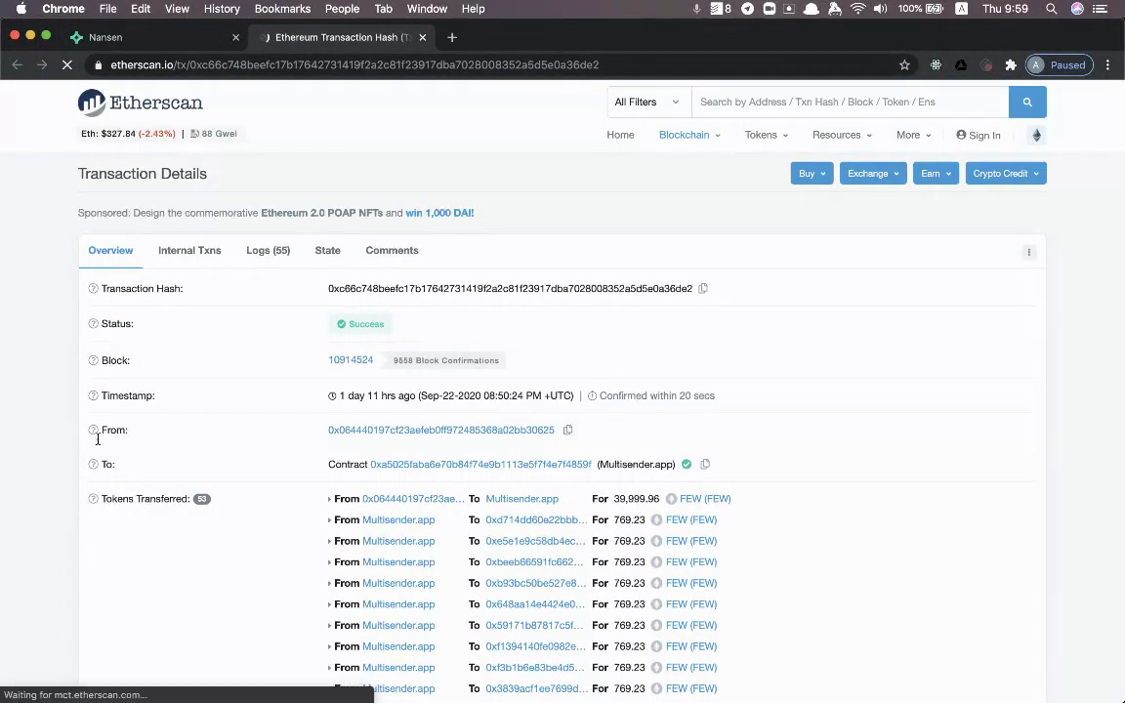
scroll(49, 420, "down", 3)
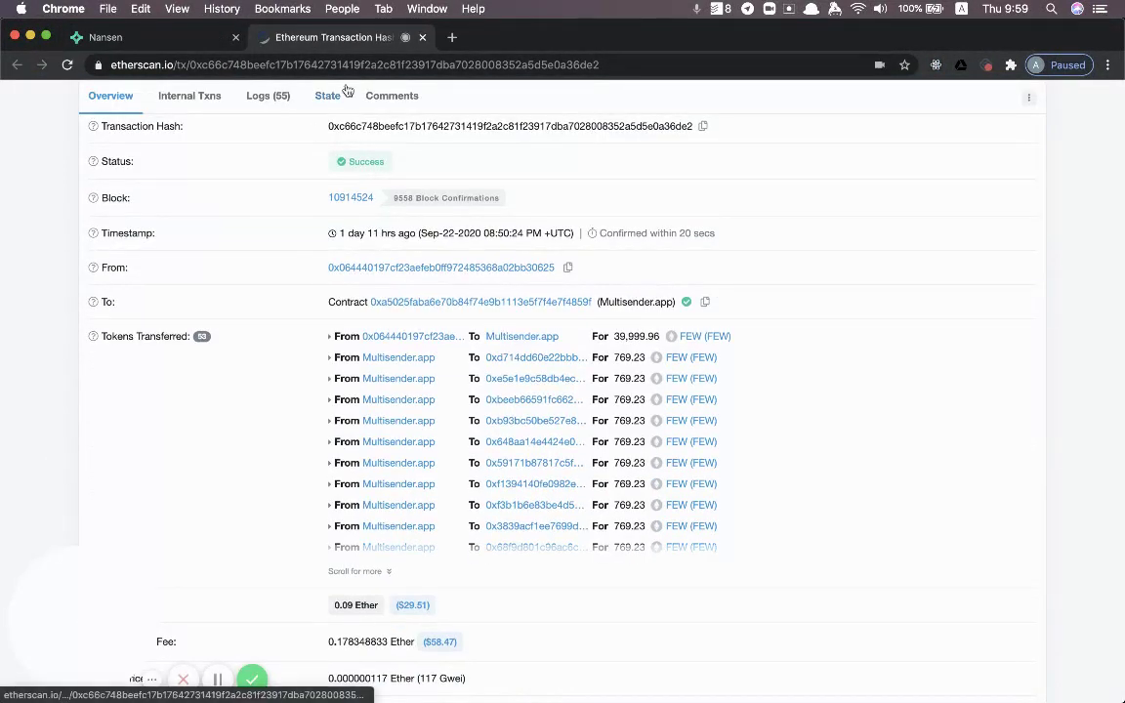
- Close Etherscan and scroll through Nansen's Top Transactions table, highlighting a wallet label
key("super+w")
scroll(326, 320, "left", 4)
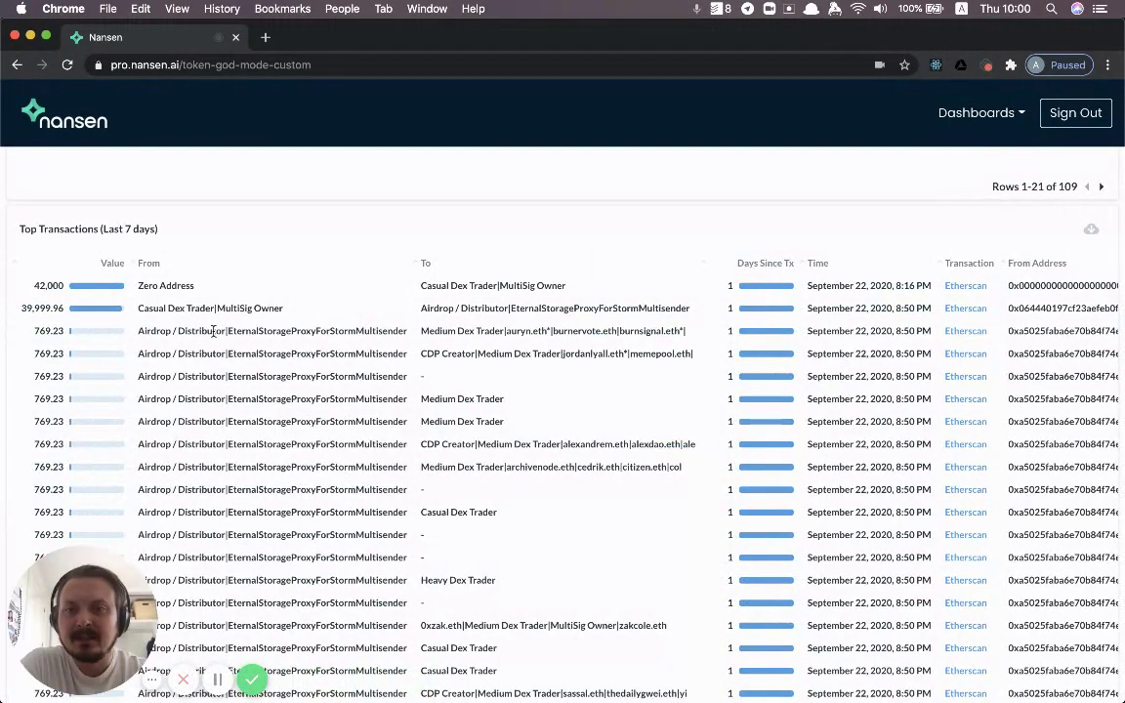
scroll(349, 472, "down", 1)
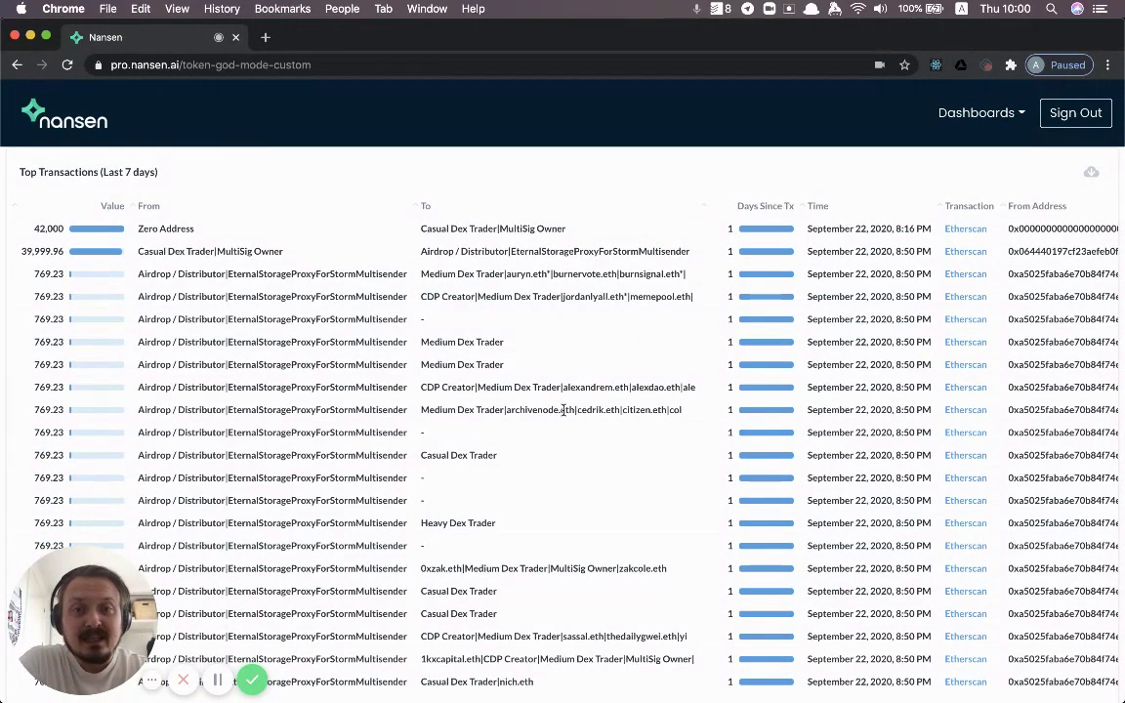
scroll(602, 483, "down", 1)
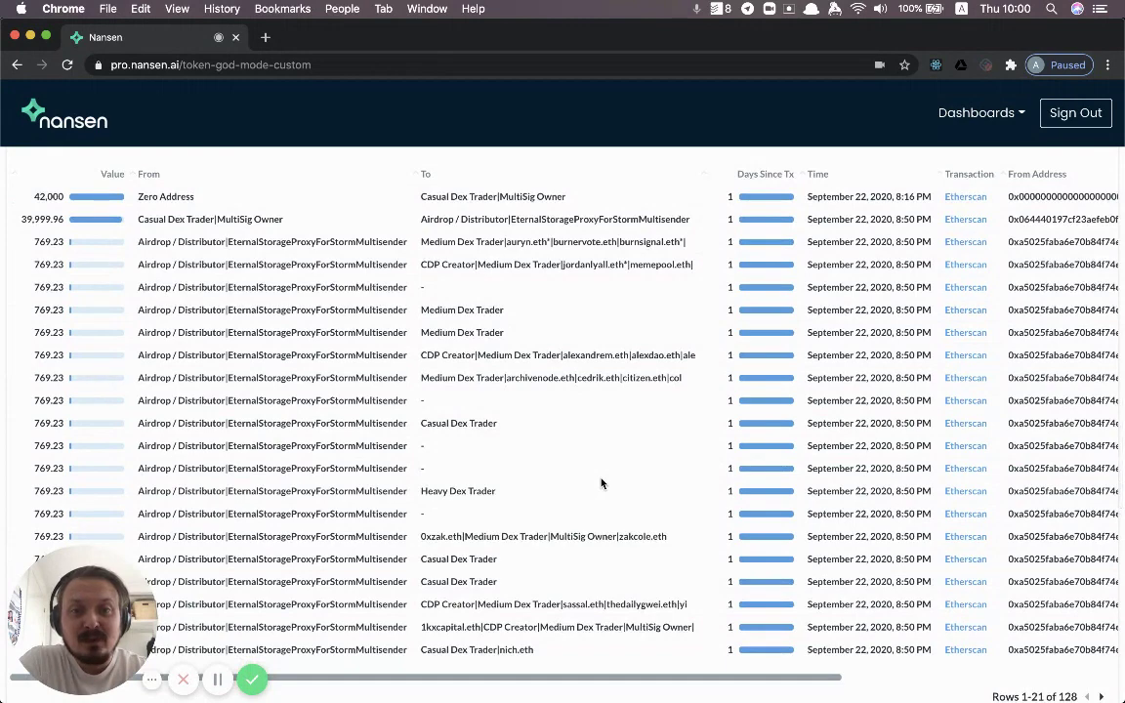
scroll(602, 483, "down", 1)
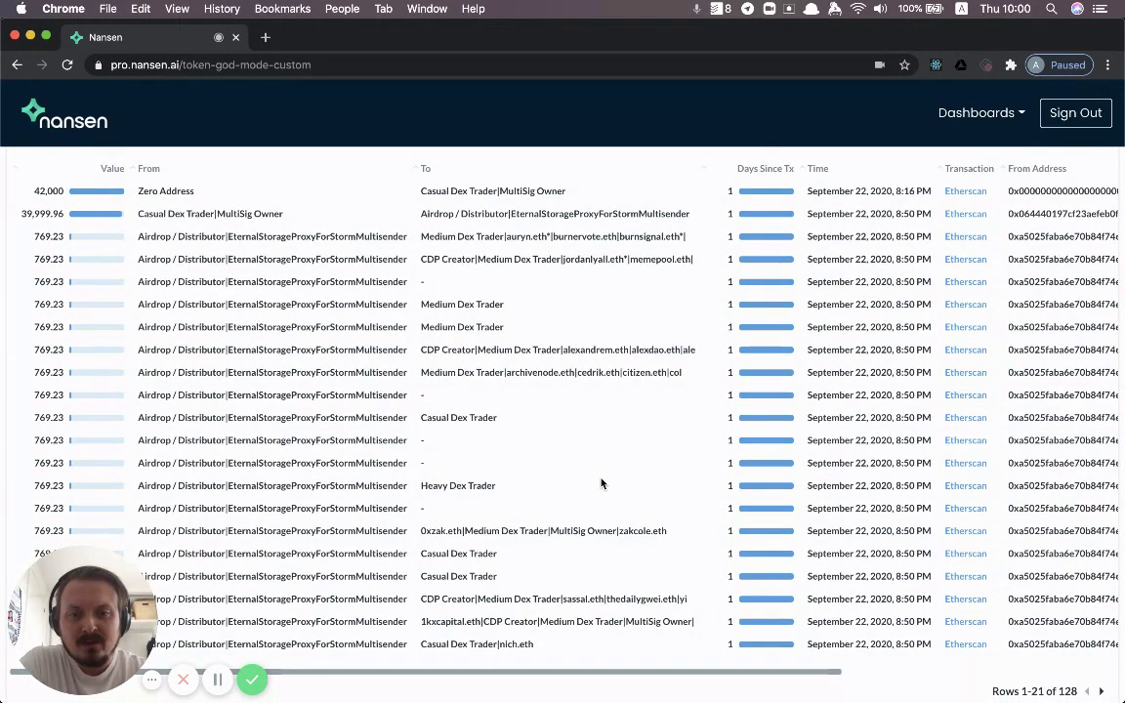
scroll(602, 483, "down", 3)
double_click(577, 497)
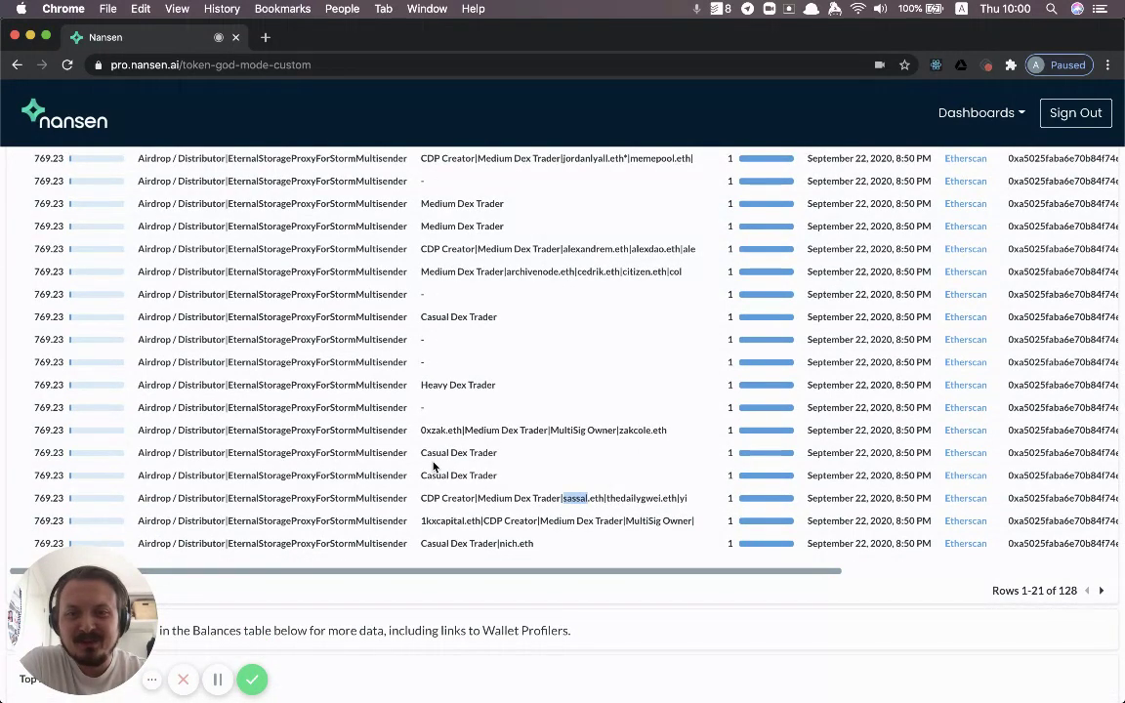
- Page to Top Transactions rows 22–42, then back to the first page
scroll(485, 361, "up", 2)
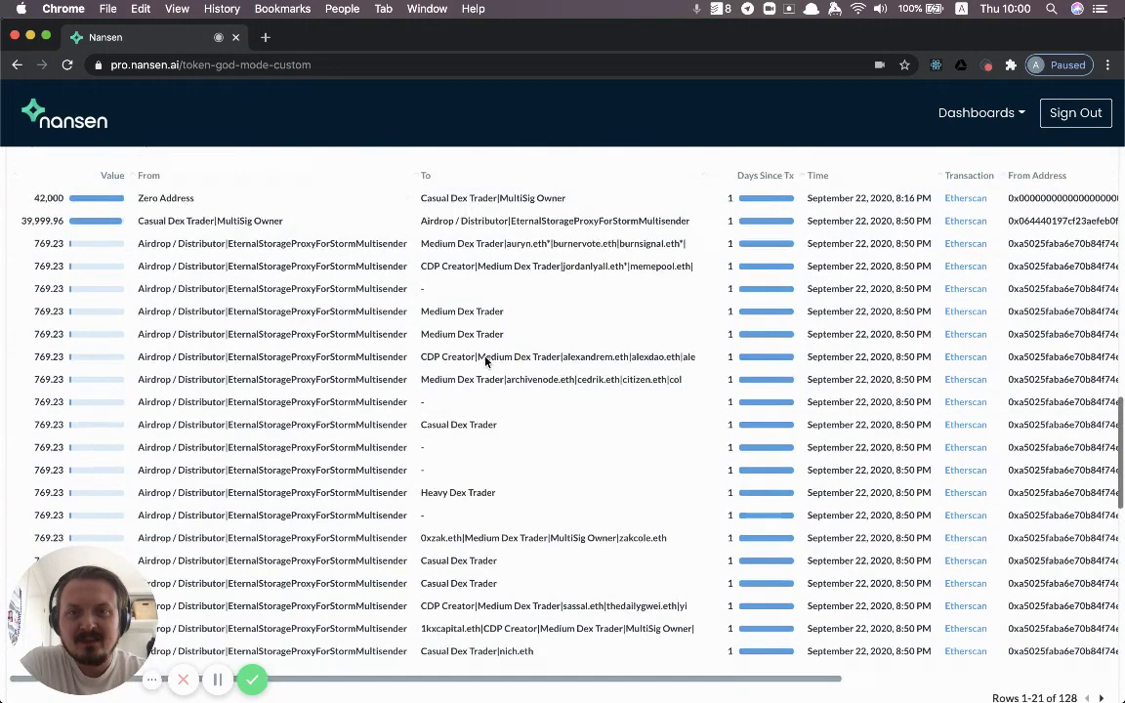
left_click(1101, 697)
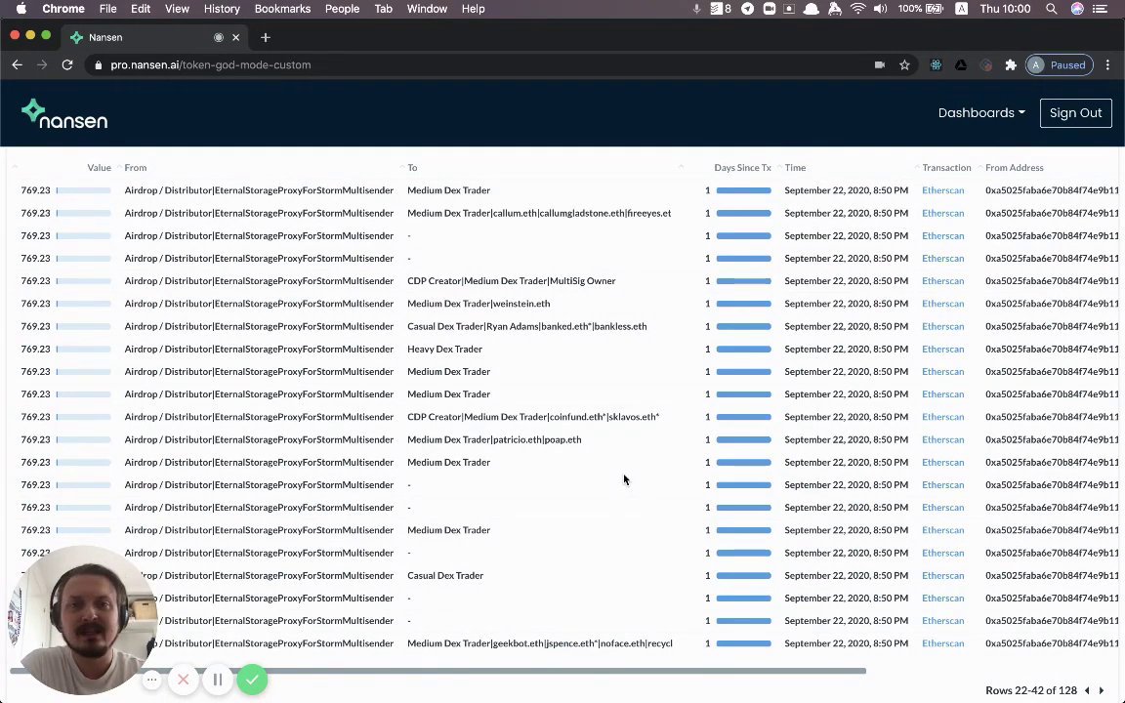
left_click(1087, 690)
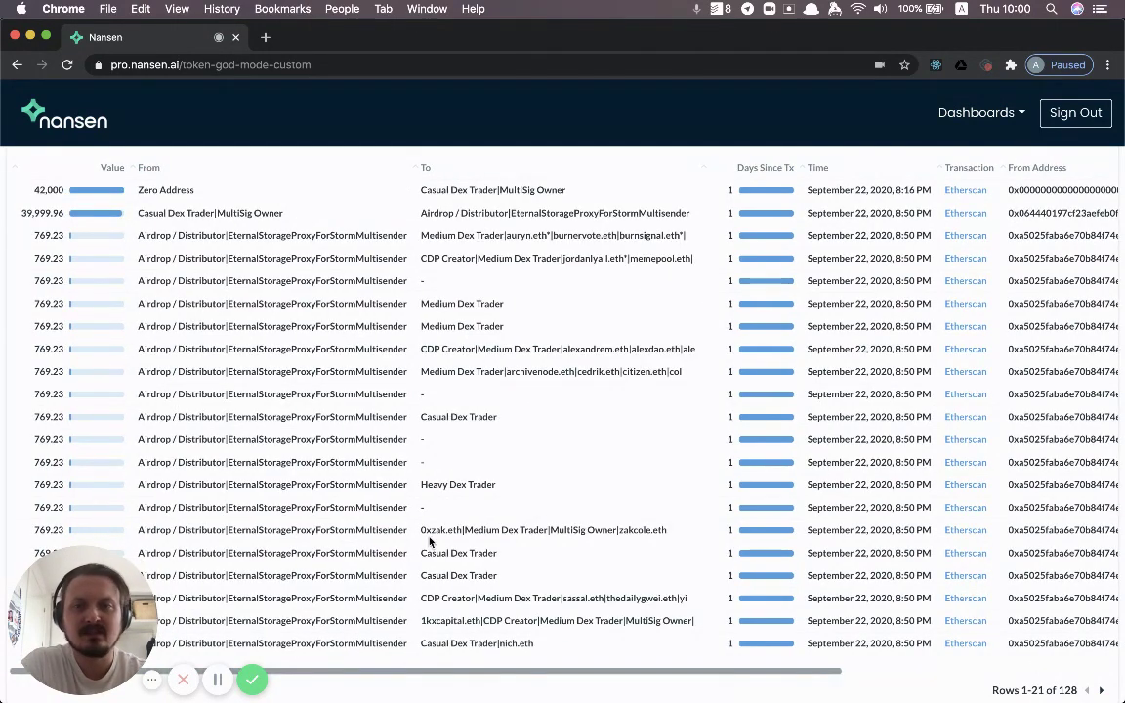
- Scroll down to the FEW Top Balances table and Token Balance Over Time chart
scroll(430, 543, "down", 4)
scroll(430, 543, "down", 3)
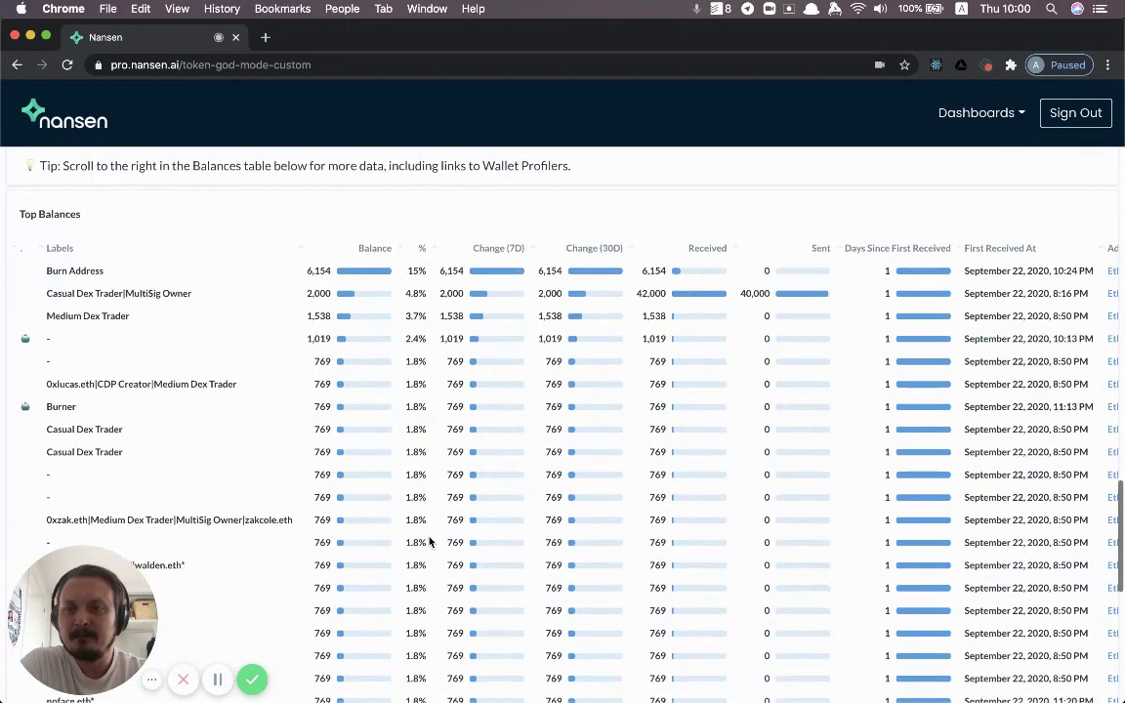
scroll(429, 541, "down", 1)
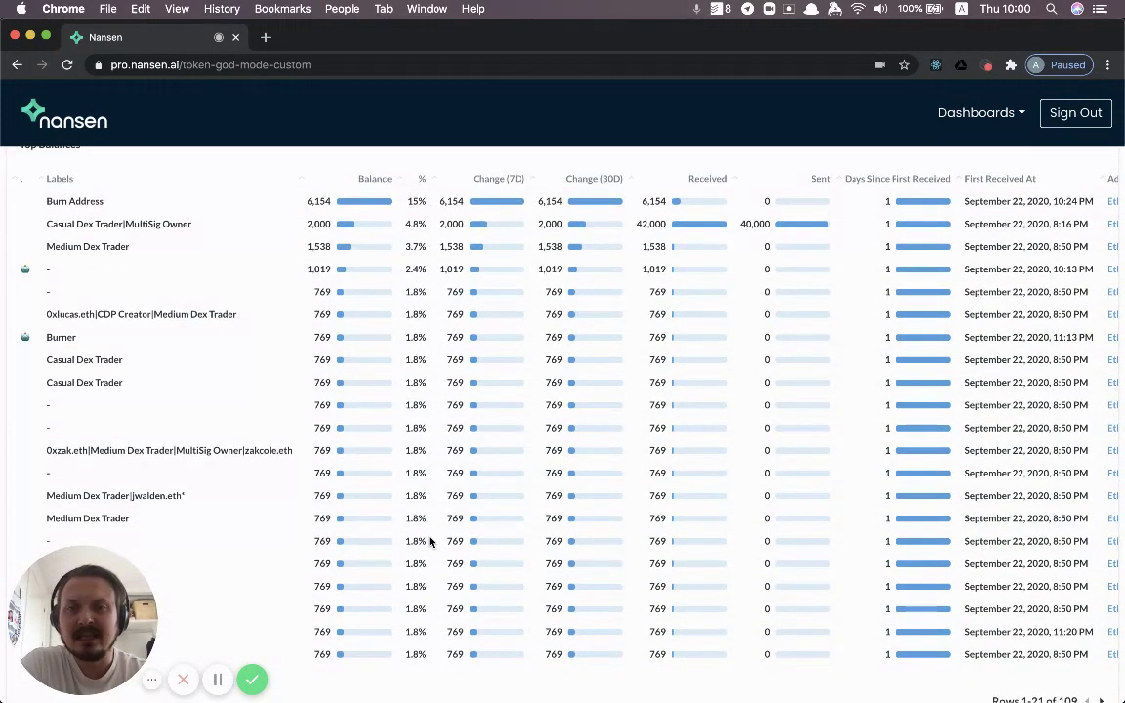
scroll(430, 543, "down", 1)
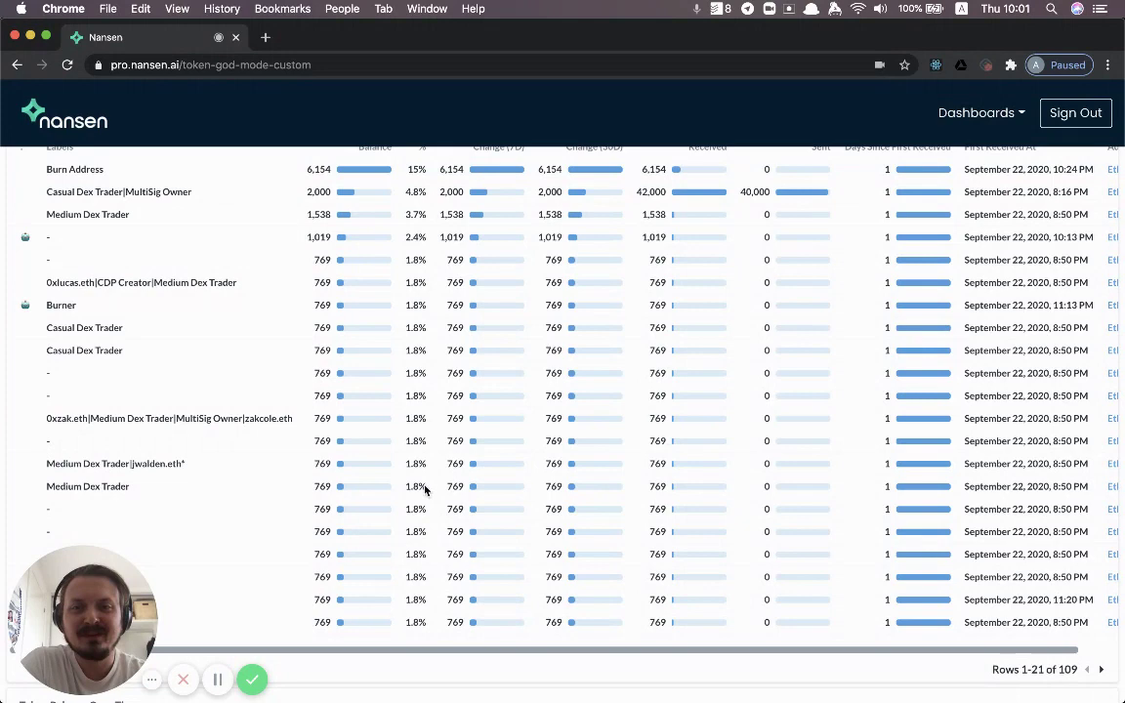
scroll(438, 464, "up", 1)
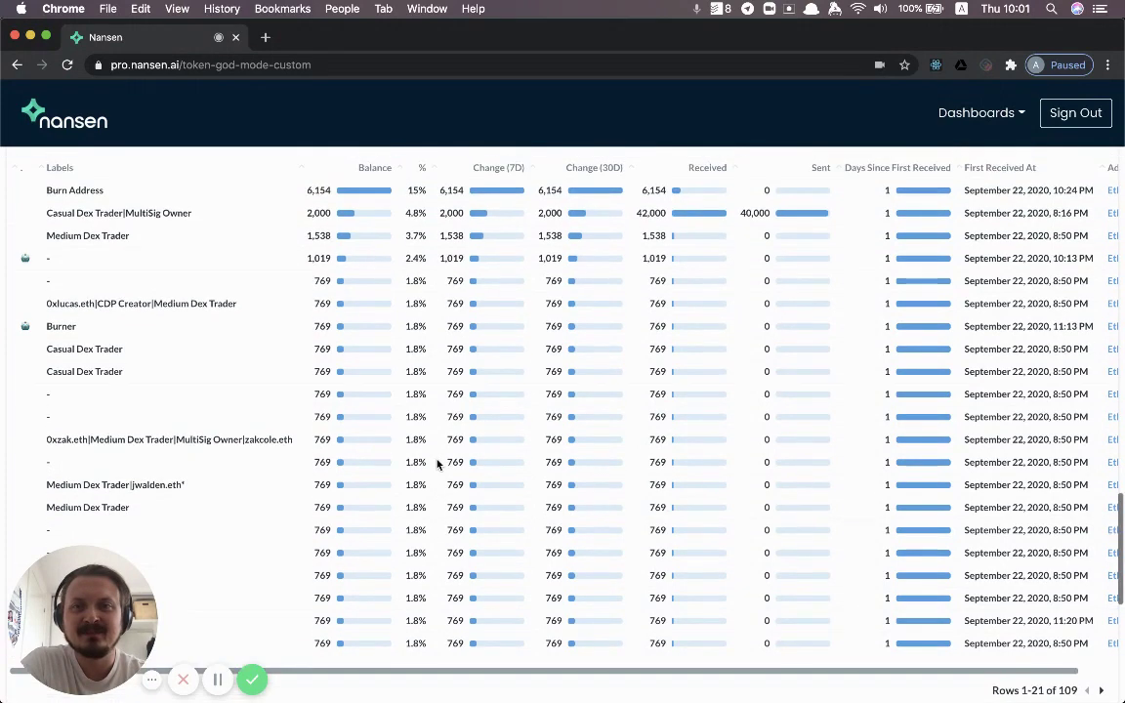
- Scroll through the Hodler Segments and Token Price charts, then back up the dashboard
scroll(438, 464, "down", 5)
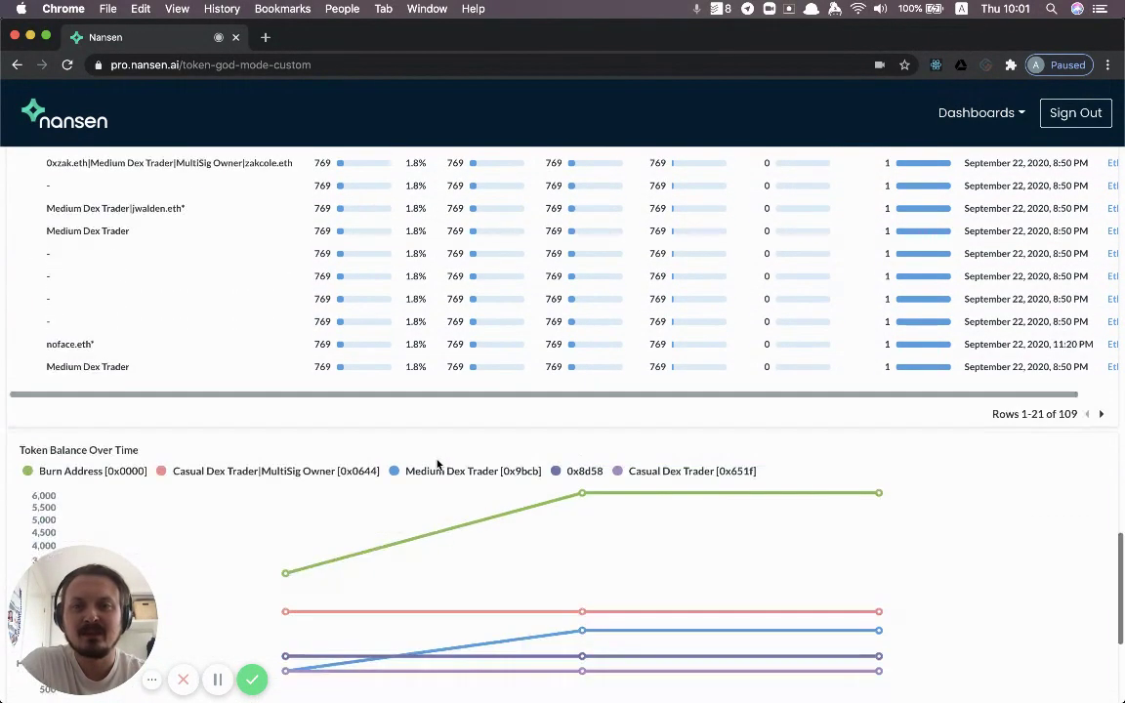
scroll(20, 411, "down", 8)
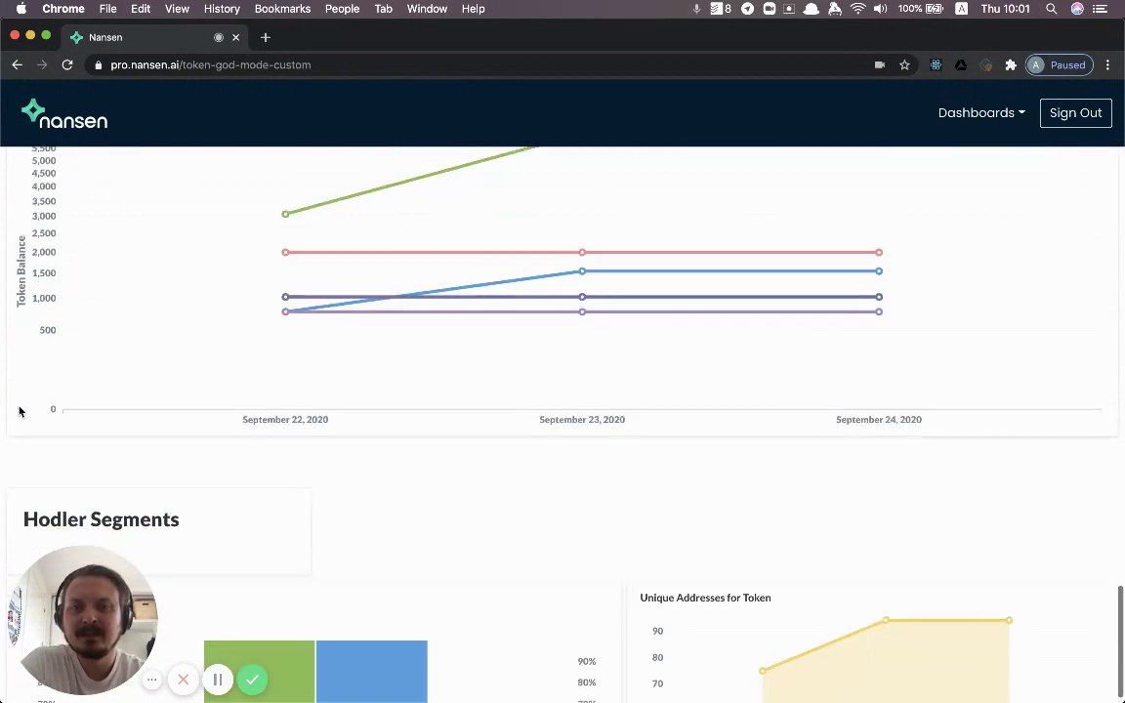
scroll(19, 411, "down", 7)
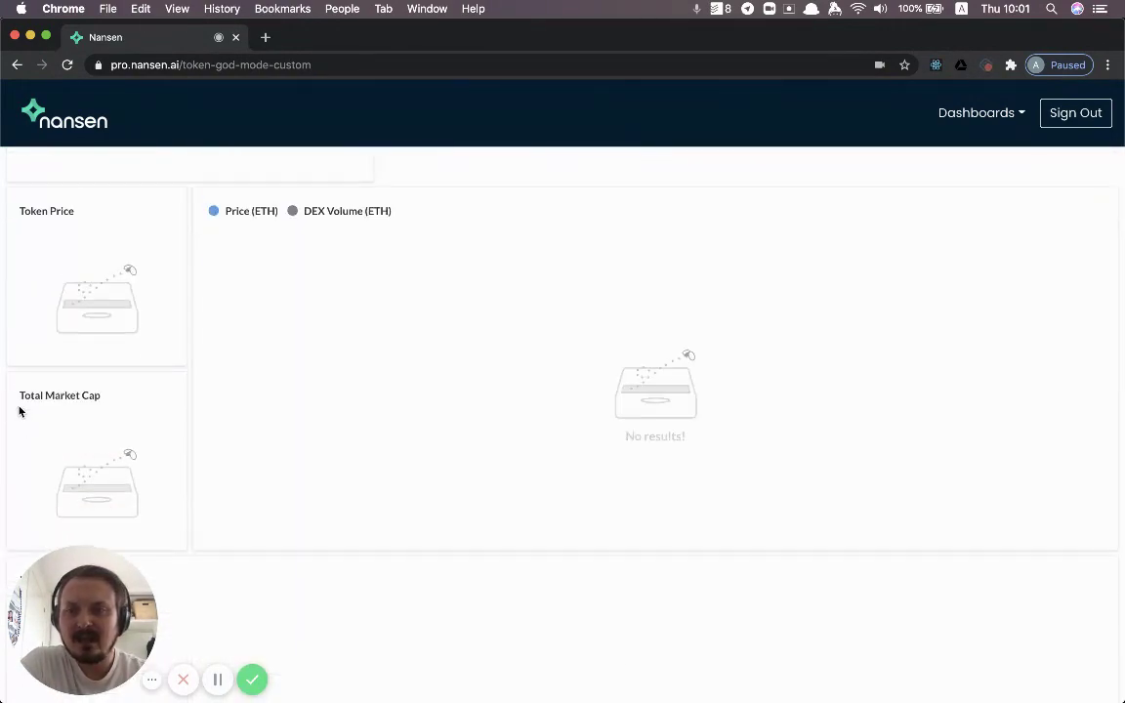
scroll(19, 411, "up", 20)
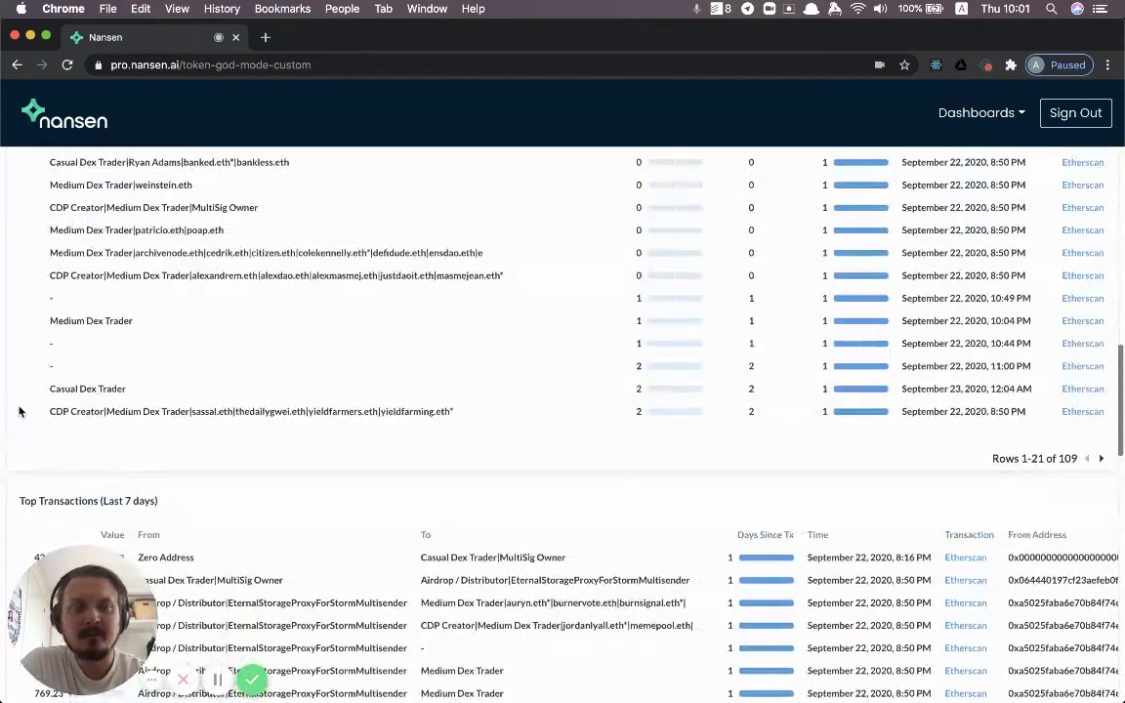
scroll(20, 411, "up", 7)
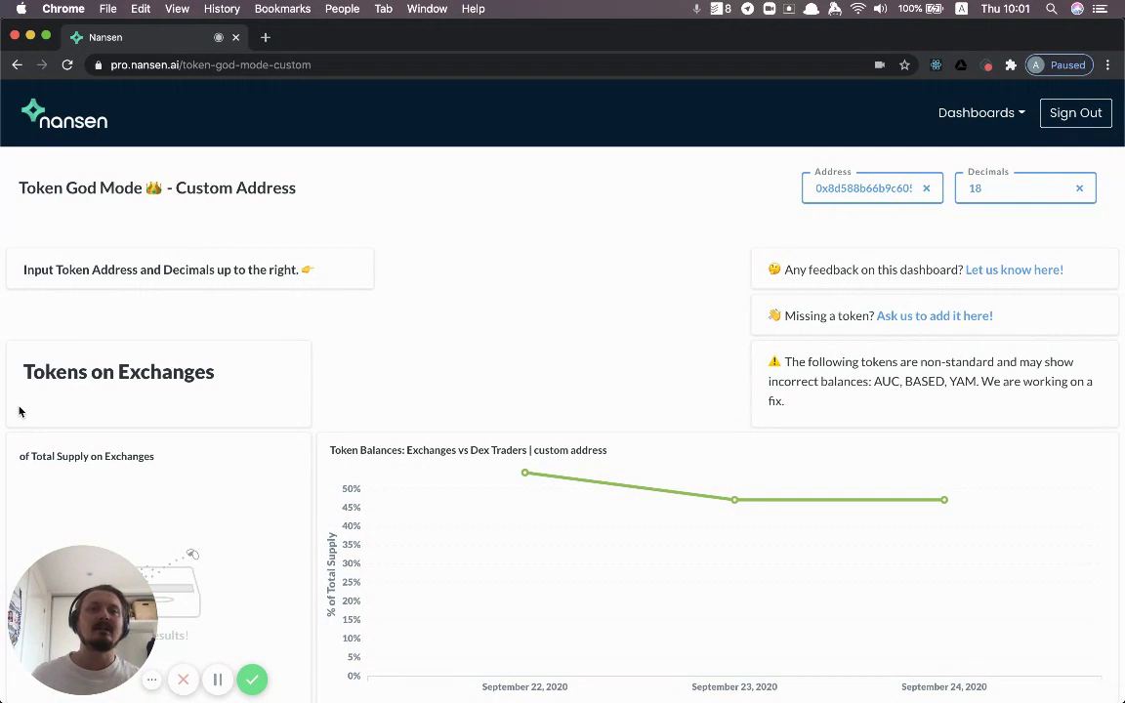
- Copy the token address and reload the dashboard with '/?address=' plus that address appended to the URL
double_click(840, 185)
key("super+c")
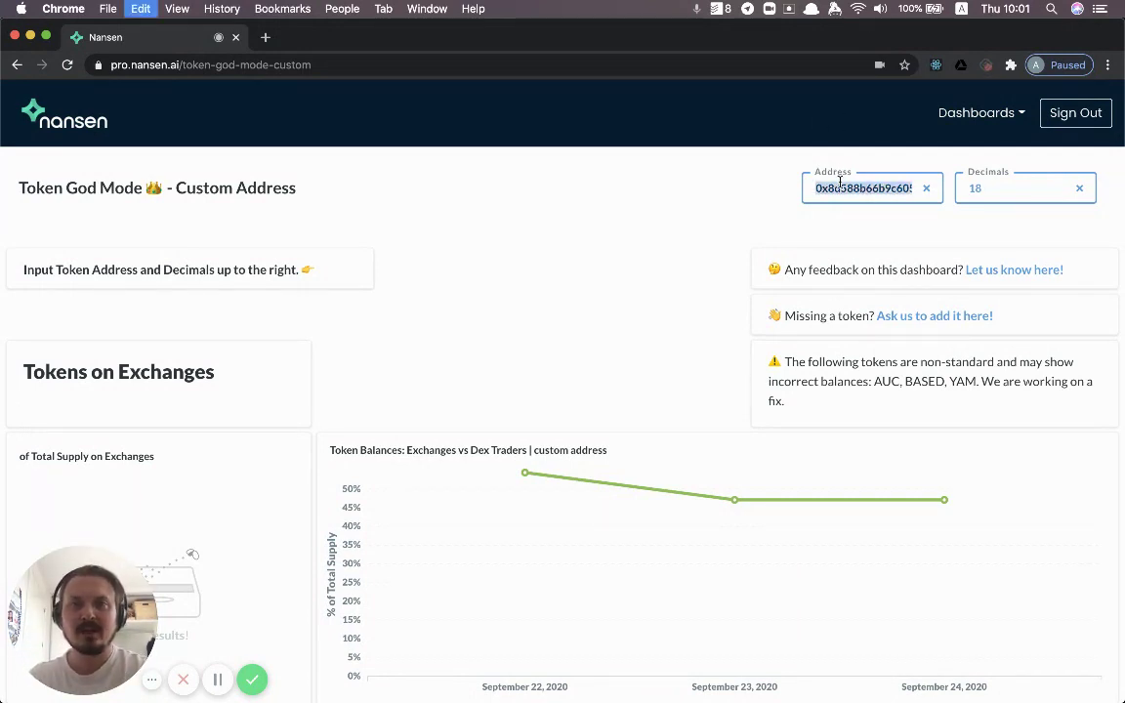
left_click(451, 66)
key("Right")
type("/")
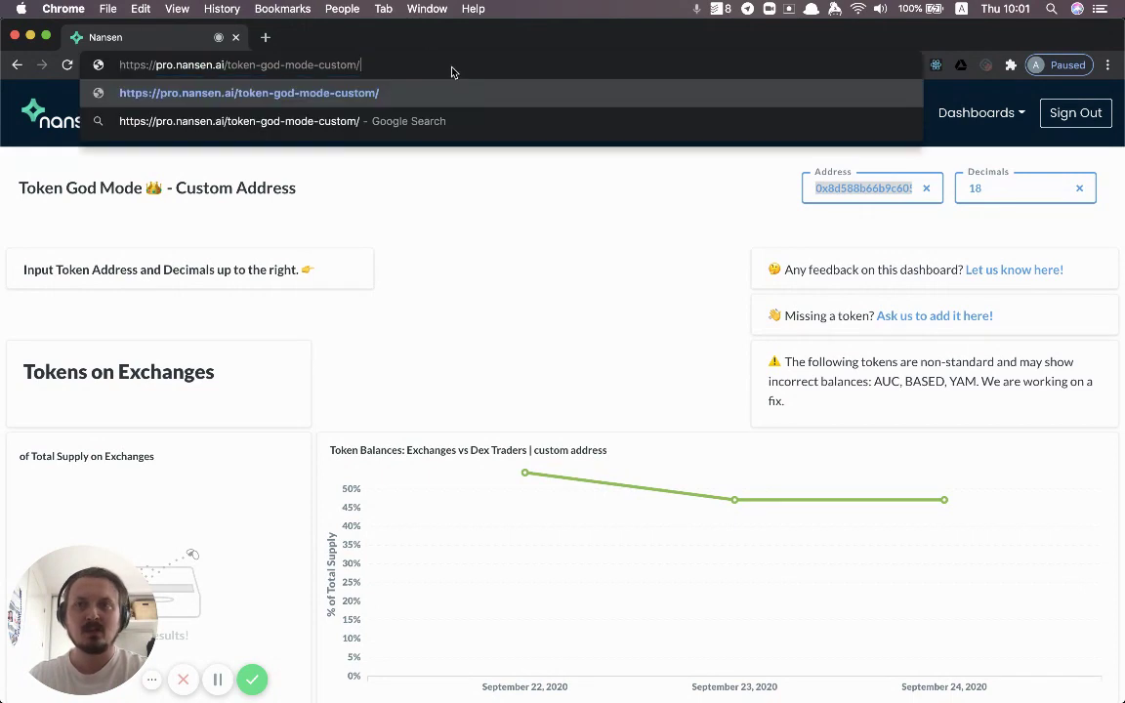
type("?address=")
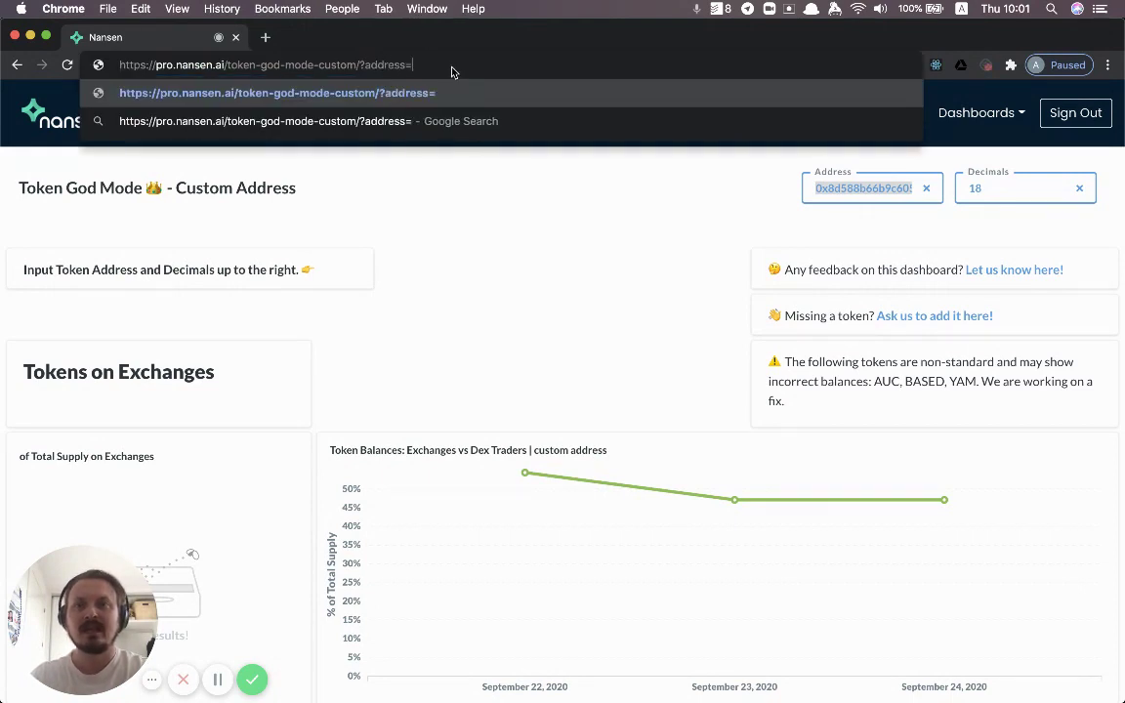
key("super+v")
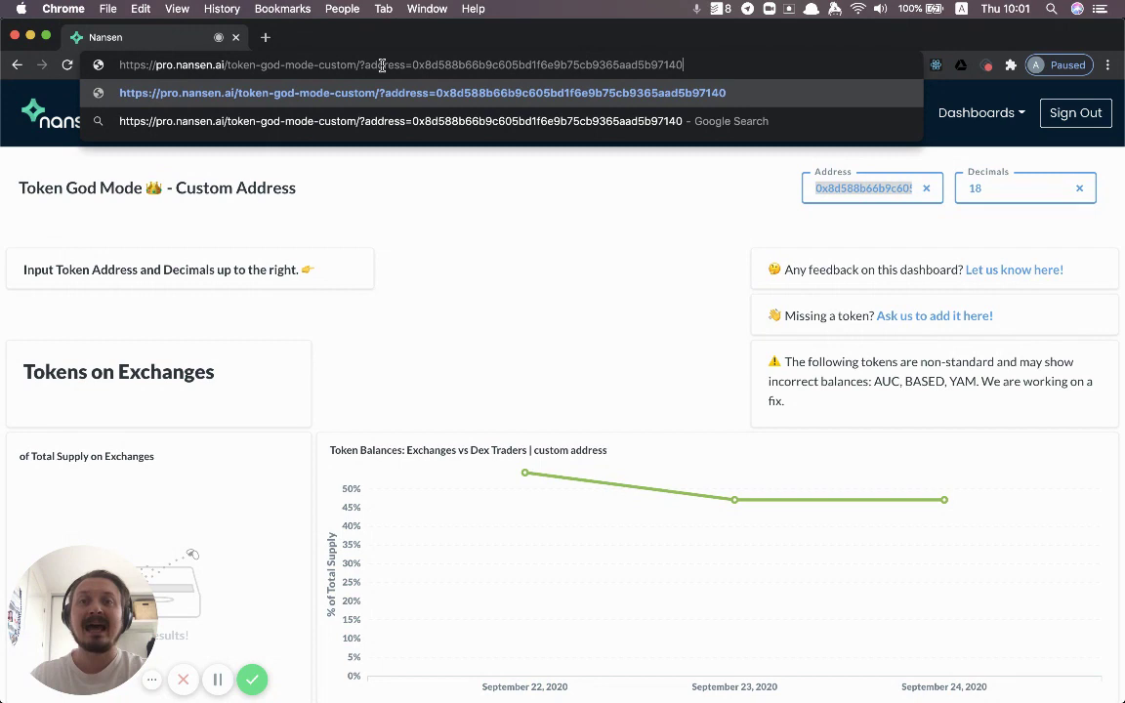
key("Return")
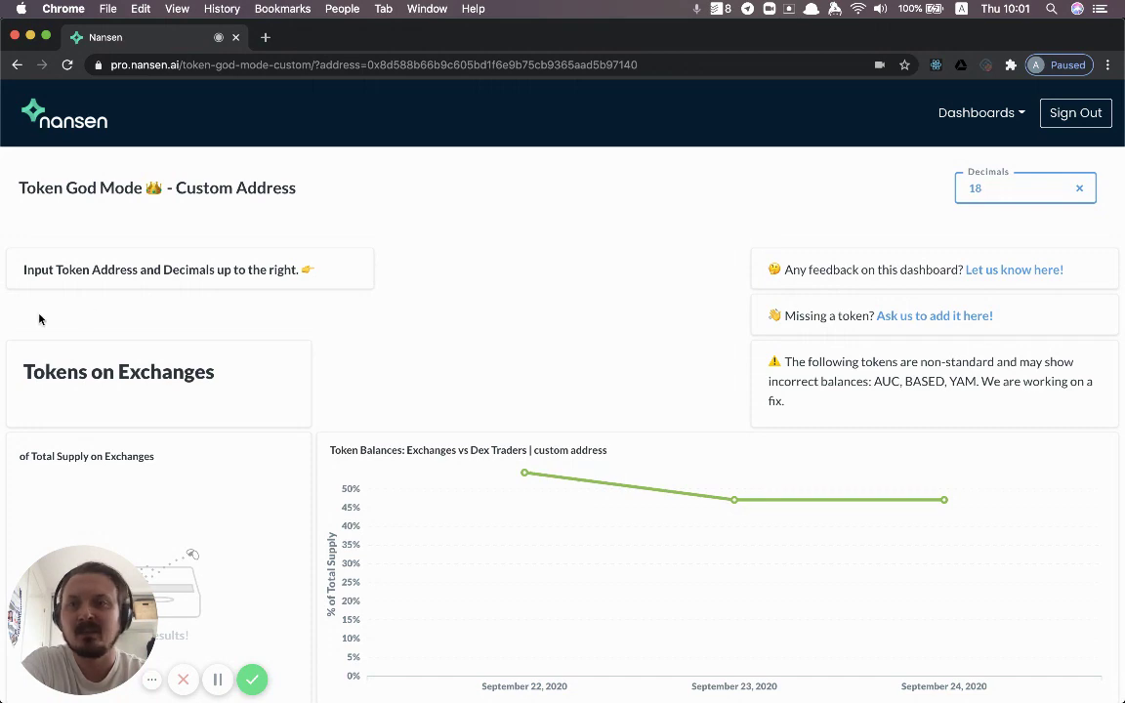
- Scroll the reloaded FEW dashboard to check the Notable Wallets and Balance Changes table, then return to the top
scroll(3, 357, "down", 3)
scroll(3, 358, "up", 2)
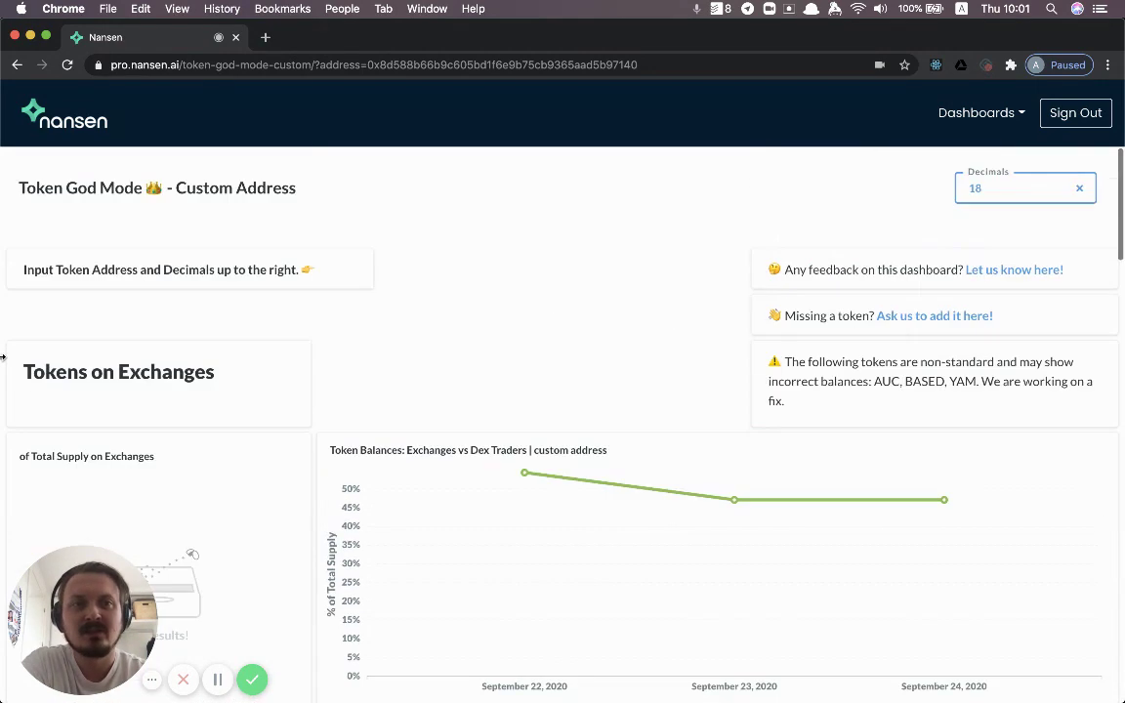
scroll(3, 357, "down", 10)
scroll(3, 357, "down", 3)
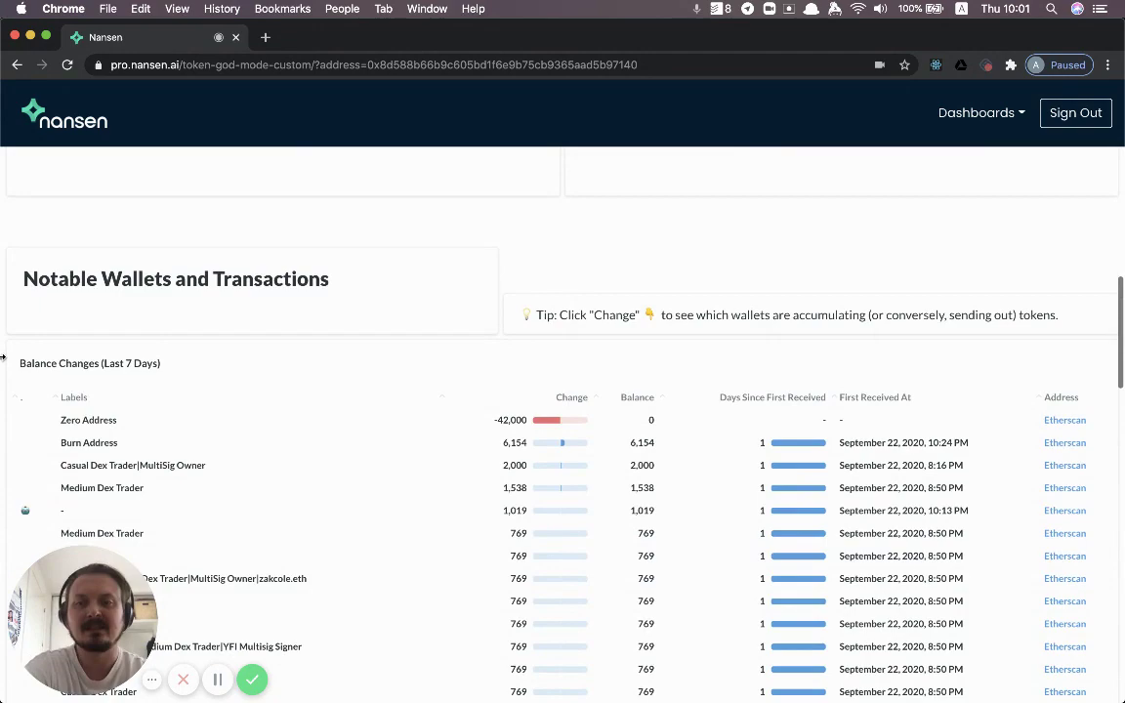
scroll(3, 357, "up", 10)
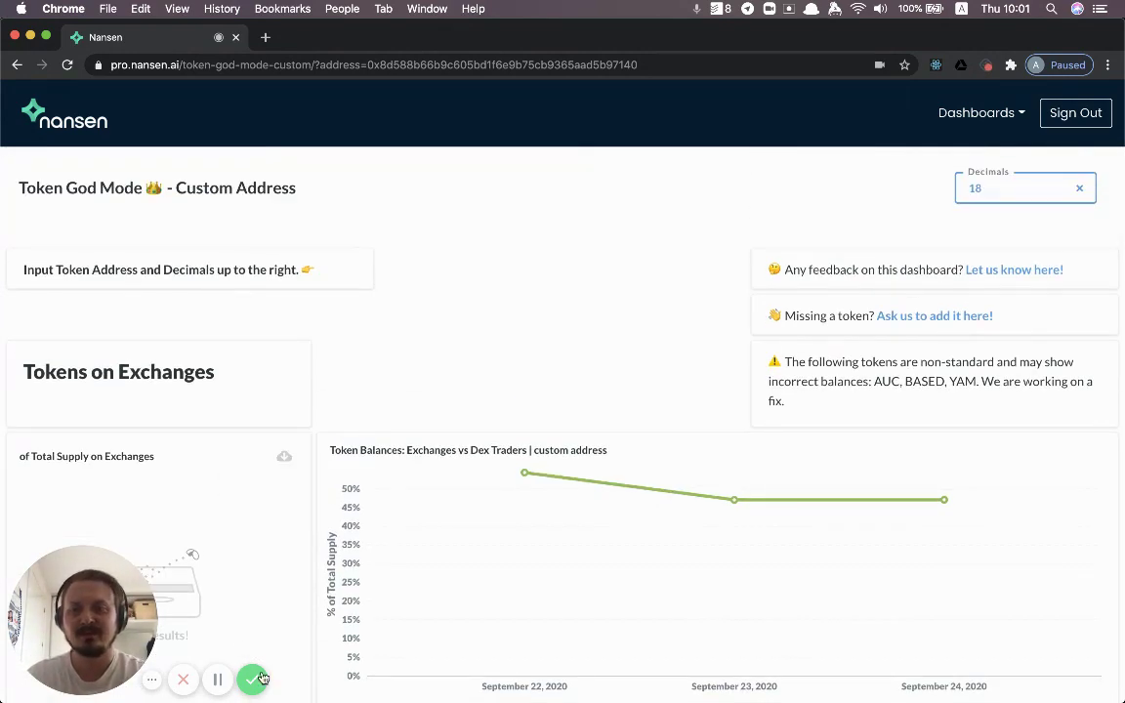